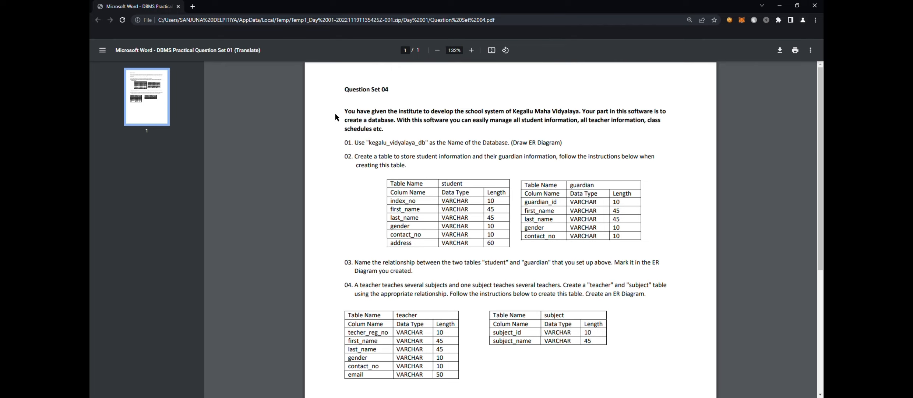
drag(396, 207, 500, 208)
click(381, 206)
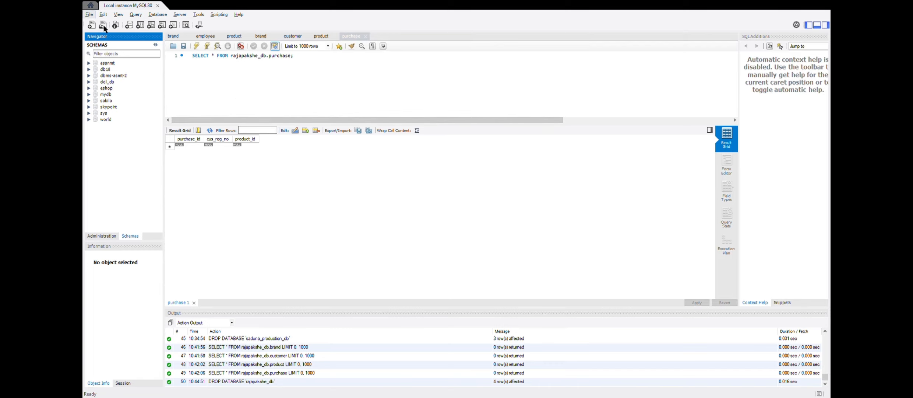
- In MySQL Workbench, create a new model and rename its default schema to kegalu_vidyalaya_db
key(ctrl+n)
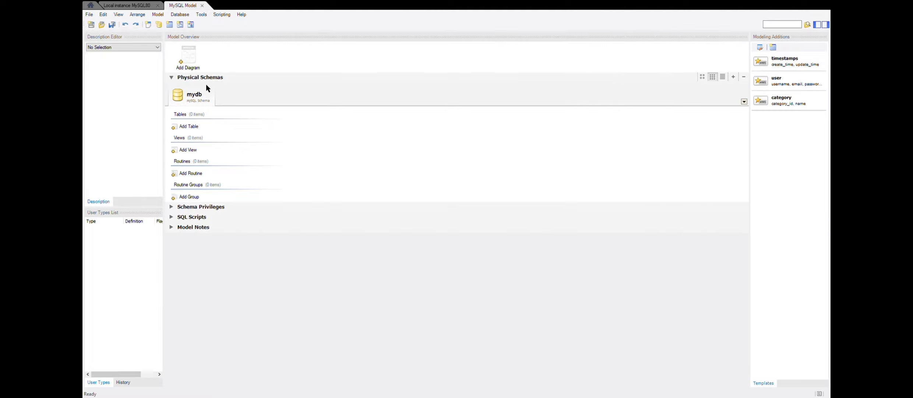
click(190, 65)
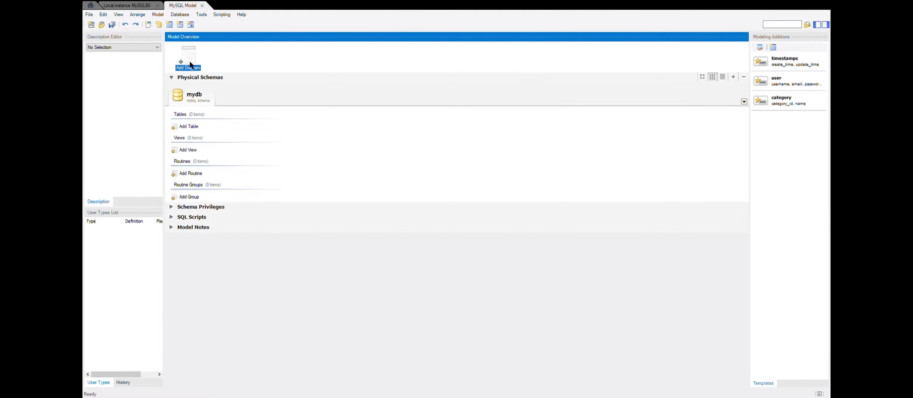
double_click(198, 97)
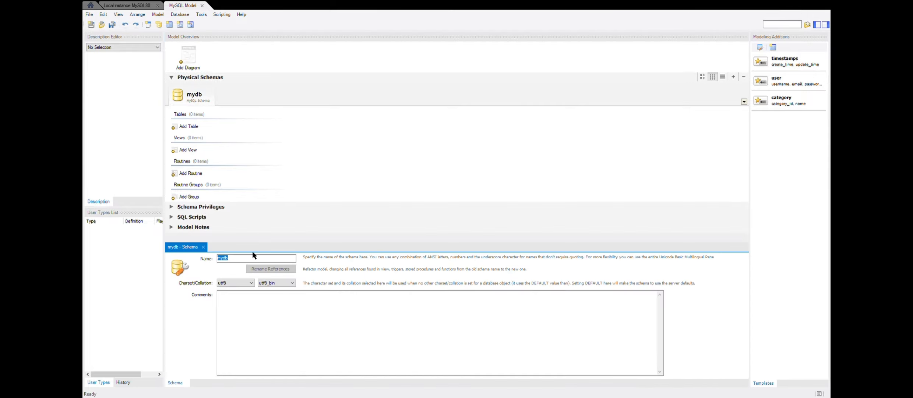
text(kegal)
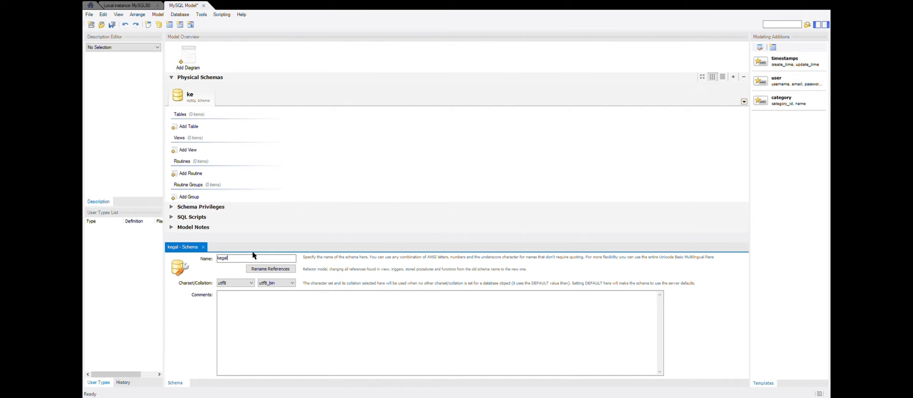
text(u_vida)
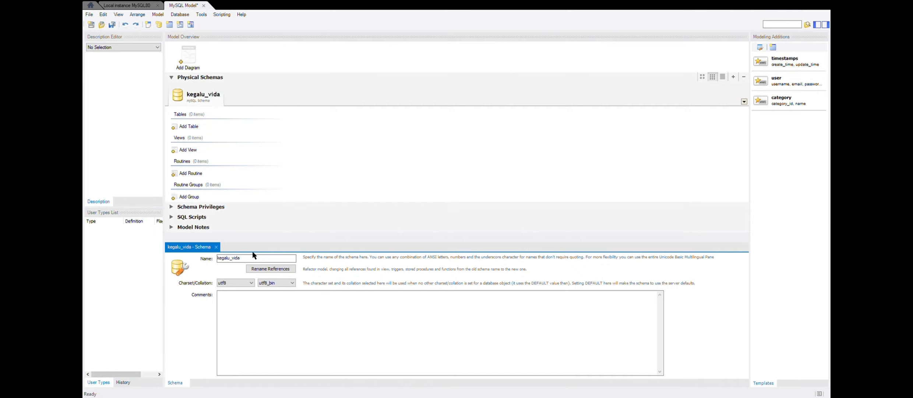
key(BackSpace)
text(yalaya_db)
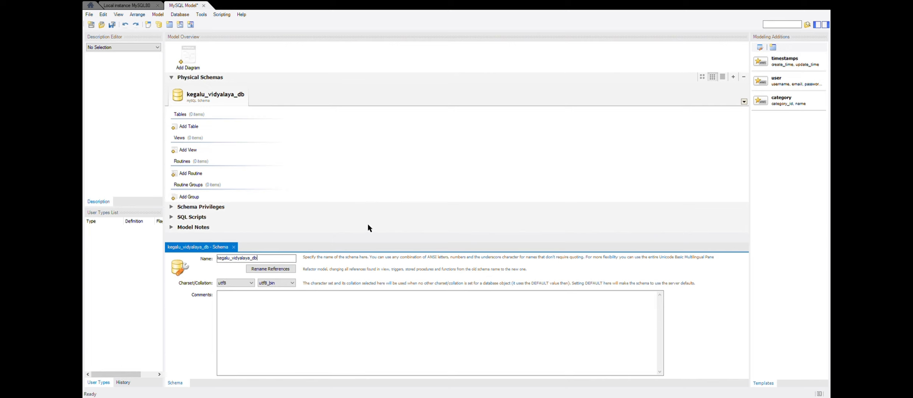
- Add an EER diagram to the model and place a table named student on its canvas
click(192, 51)
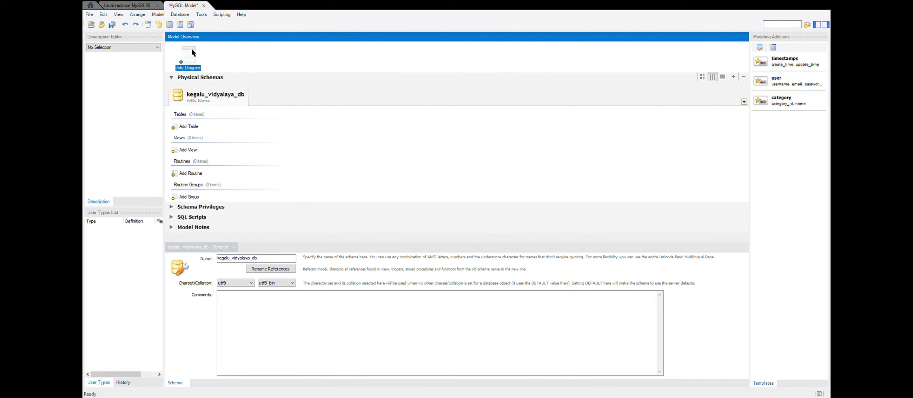
double_click(192, 51)
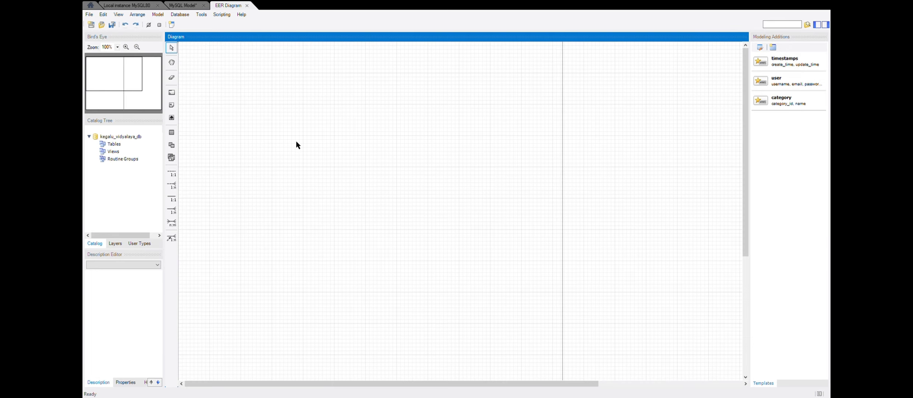
click(172, 132)
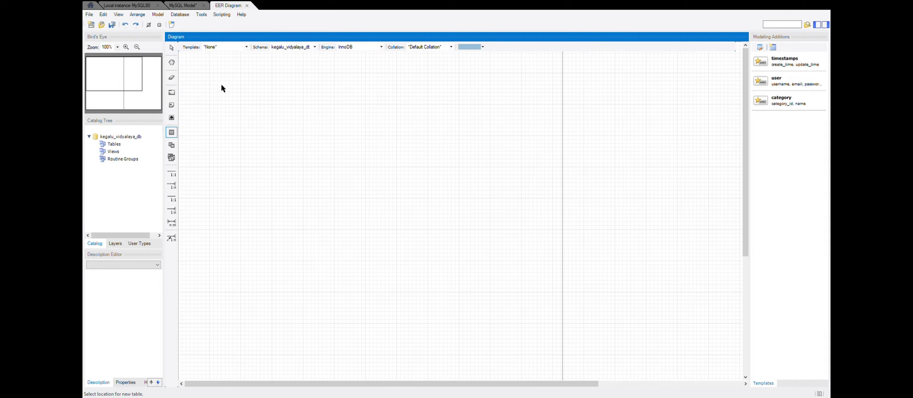
click(238, 91)
double_click(249, 95)
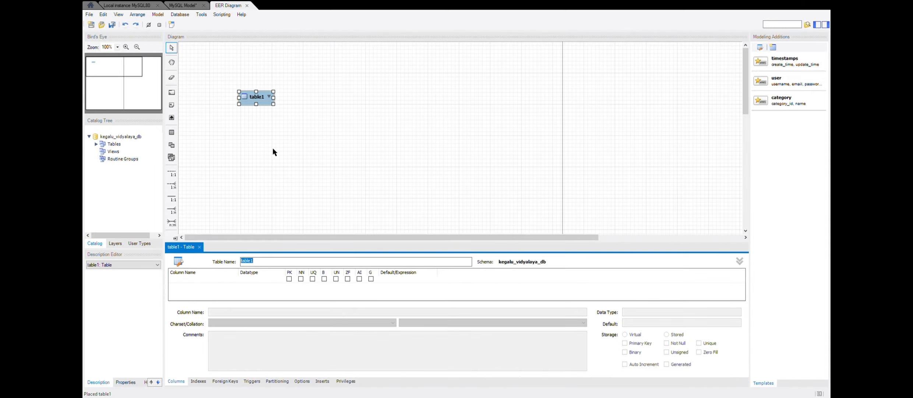
text(student)
- Add index_no as the primary key column and a first_name column to the student table
click(205, 278)
text(ind)
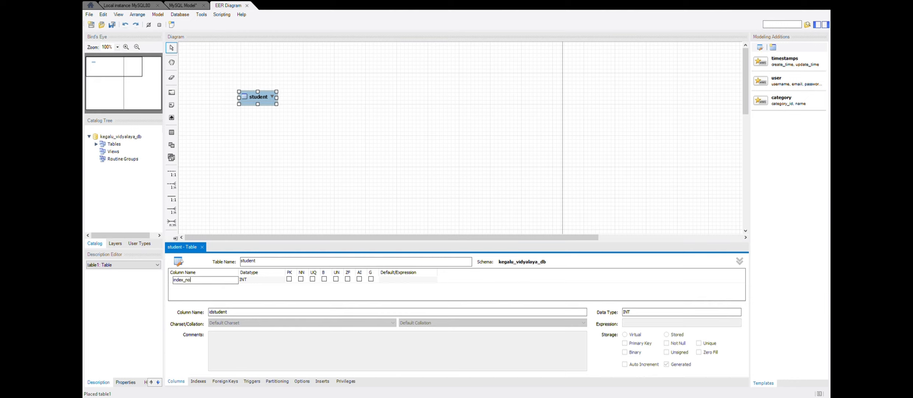
click(211, 284)
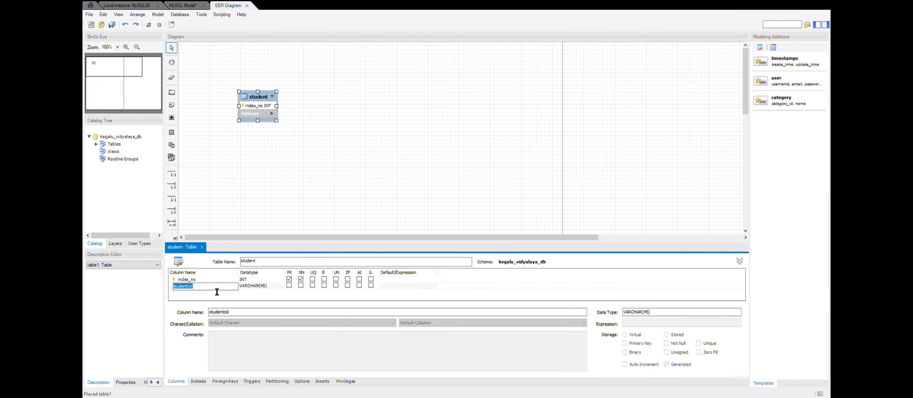
text(c)
text(irst_na)
text(me)
- Enlarge the table editor and add a last_name column to the student table
drag(288, 244, 289, 213)
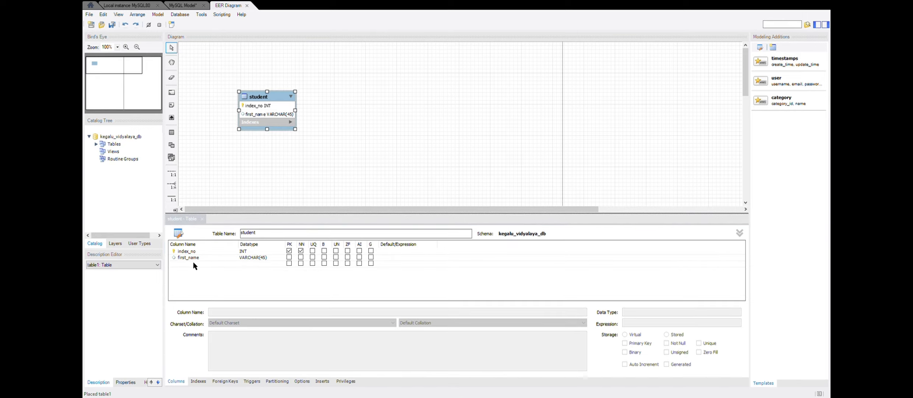
click(198, 263)
text(la)
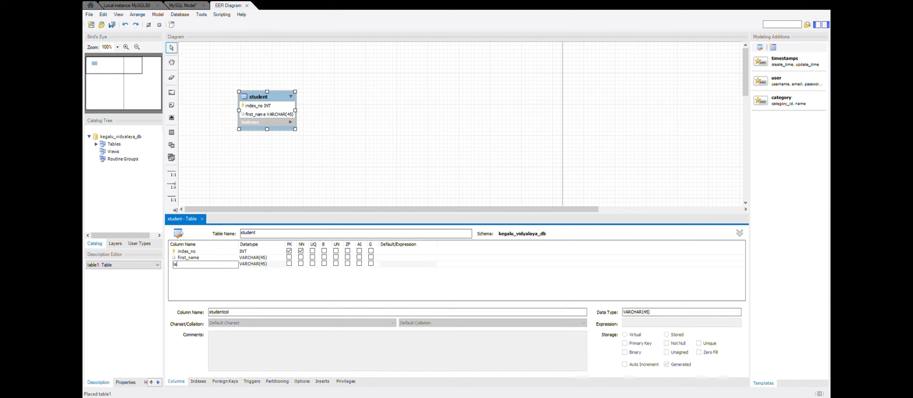
text(st_name)
- Add a gender column with datatype VARCHAR(10) to the student table
click(200, 270)
click(201, 269)
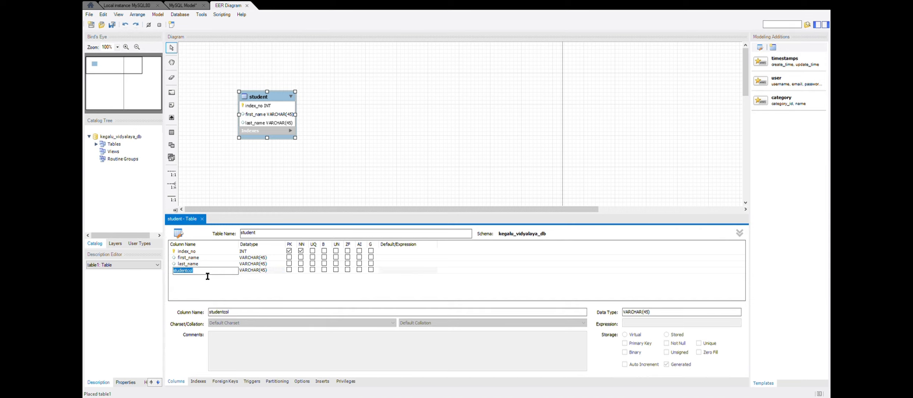
text(gender)
click(263, 270)
click(264, 272)
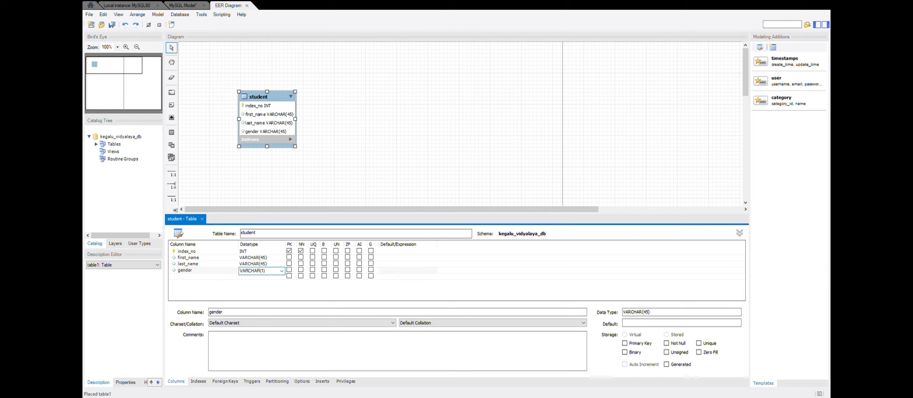
text(10)
- Add a contact_no column with datatype VARCHAR(10) to the student table
click(207, 275)
click(206, 275)
text(contact_no)
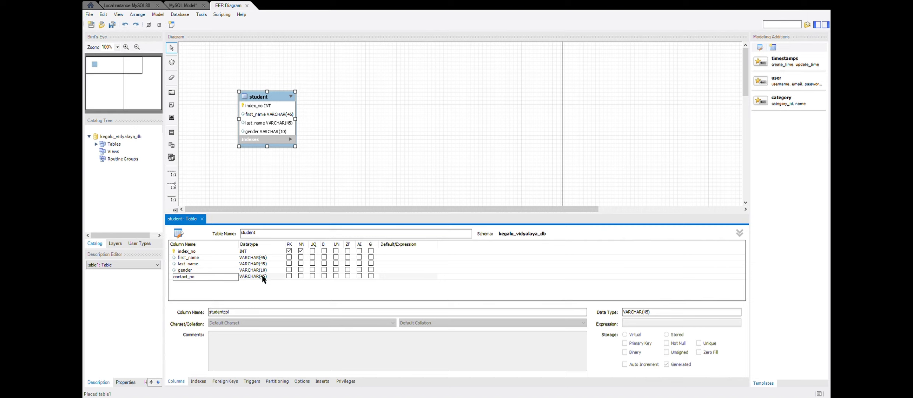
click(265, 272)
key(End)
key(BackSpace)
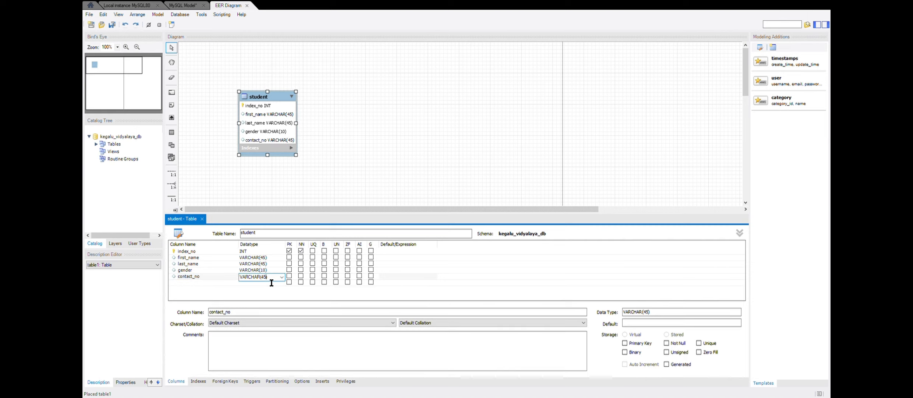
key(BackSpace)
key(BackSpace)
text(1)
- Add an address column with datatype VARCHAR(60) to the student table and close its editor
double_click(212, 280)
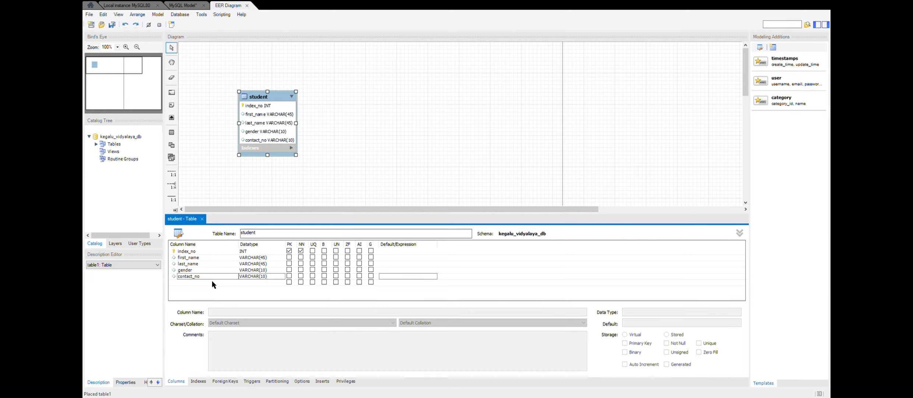
text(address)
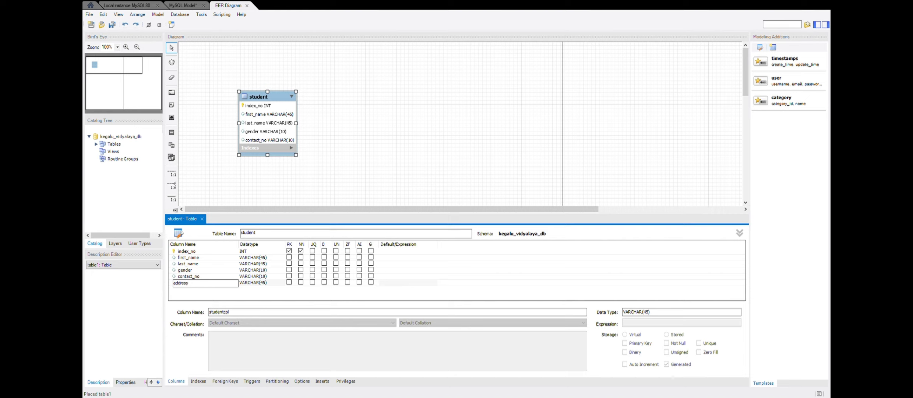
click(221, 293)
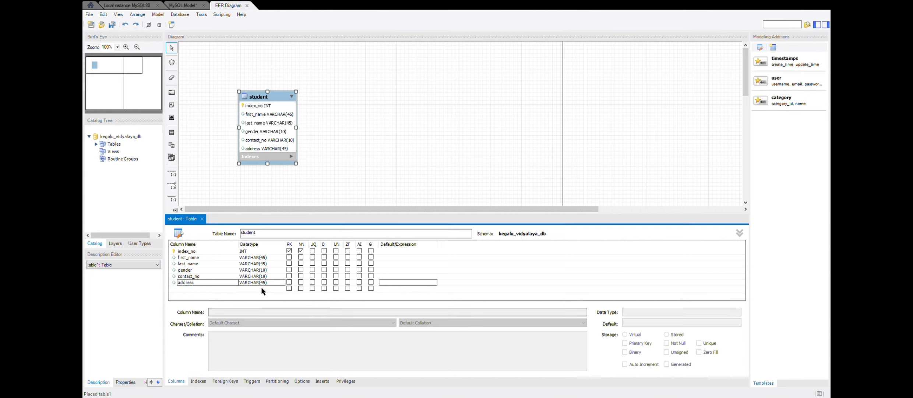
click(264, 283)
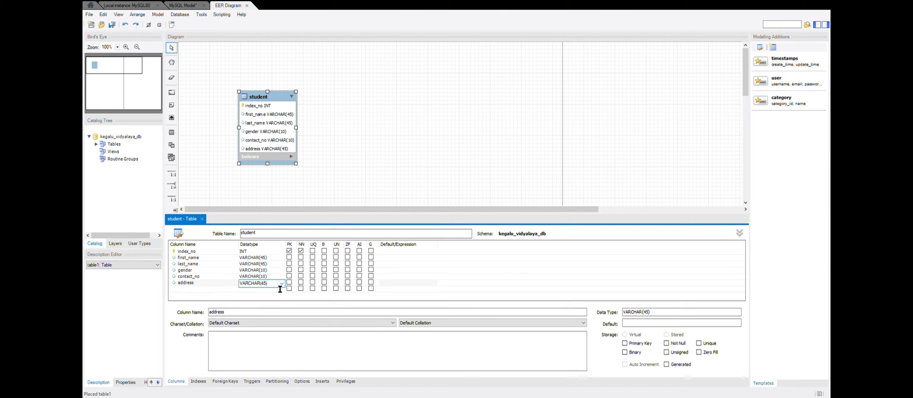
key(BackSpace)
key(BackSpace)
text(60)
click(342, 182)
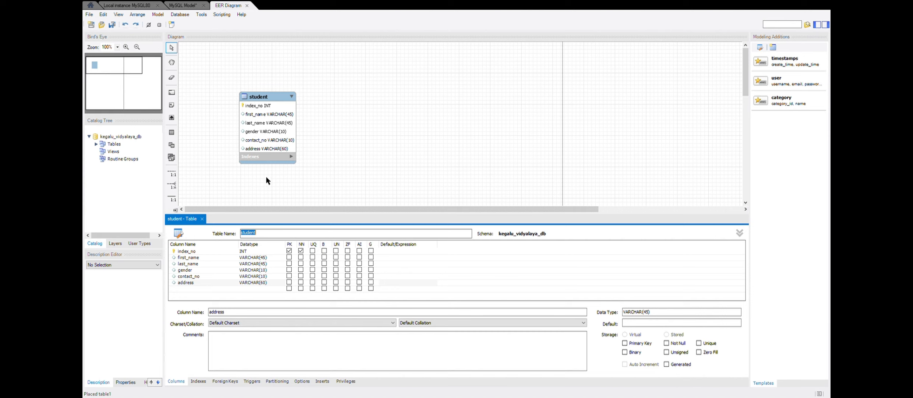
click(201, 219)
- Place a second table to the right of the student table and name it guardian
click(171, 132)
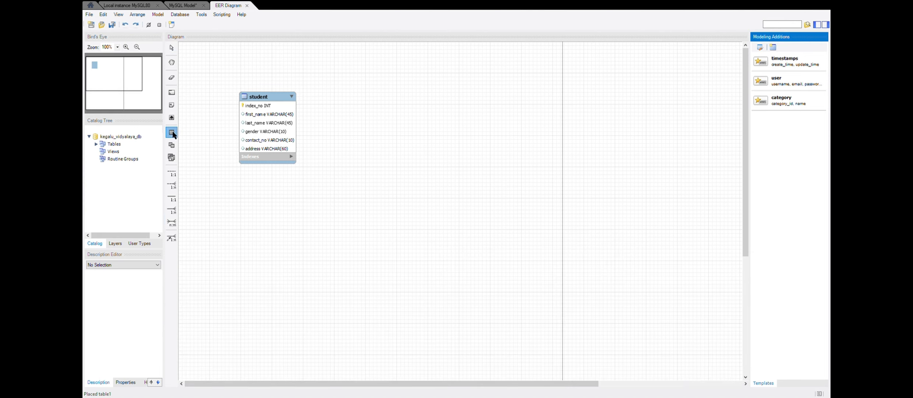
click(389, 97)
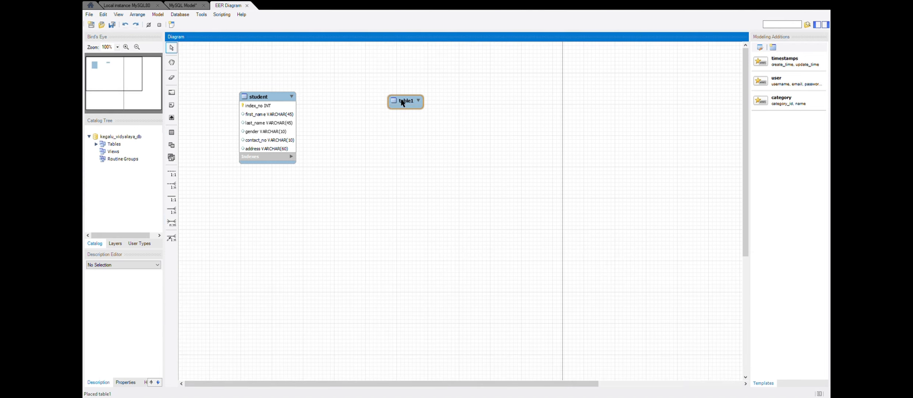
double_click(402, 103)
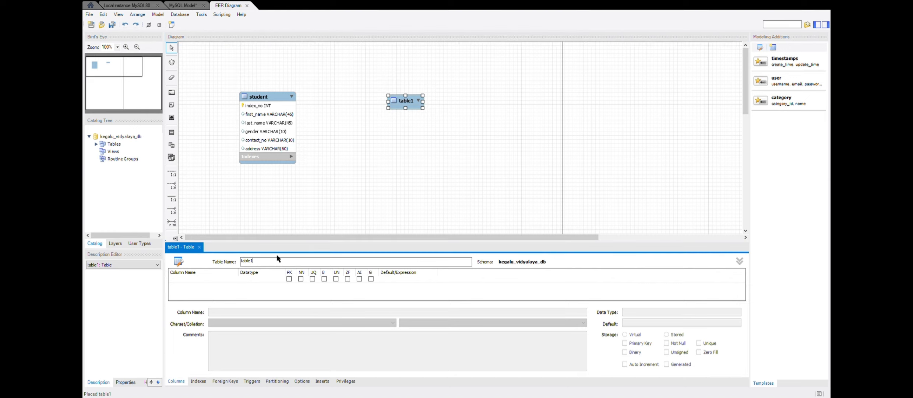
key(BackSpace)
key(BackSpace)
key(BackSpace)
key(BackSpace)
key(BackSpace)
text(guardian)
- Add guardian_id as the primary key column and a first_name column to the guardian table
click(191, 278)
text(gu)
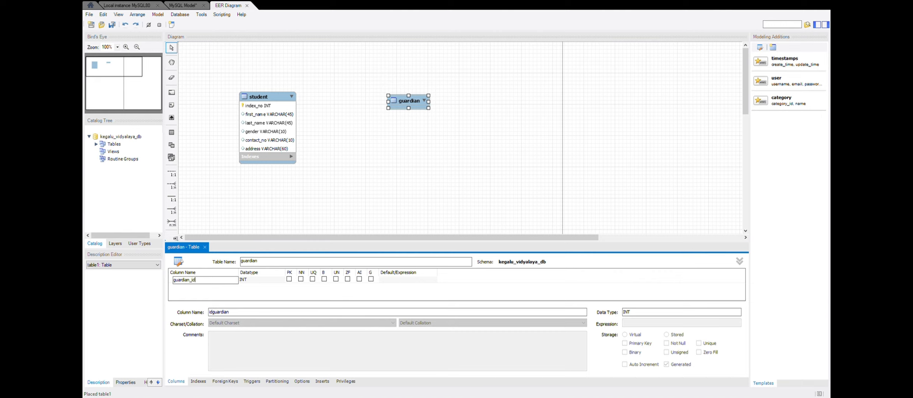
key(Return)
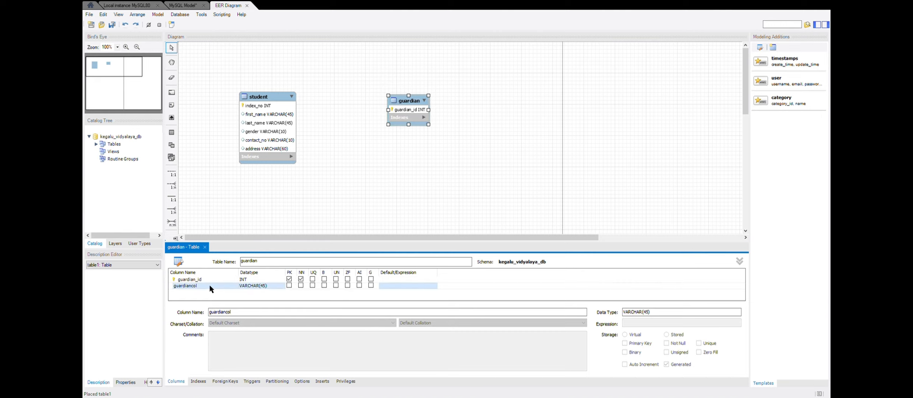
double_click(210, 285)
text(first)
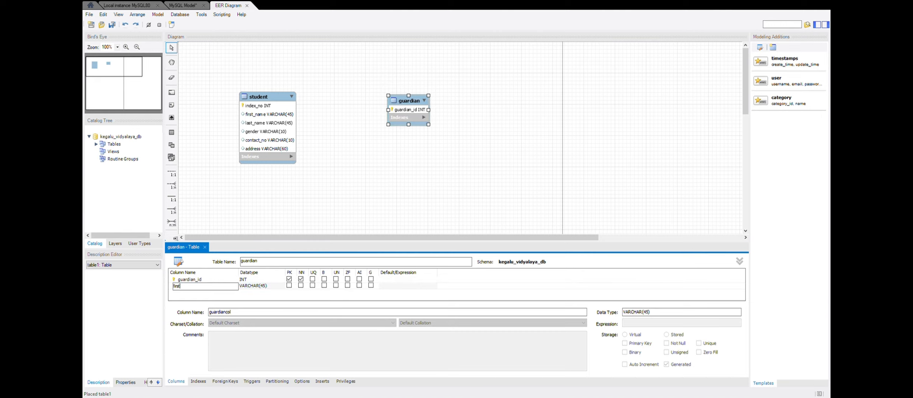
text(_name)
click(203, 292)
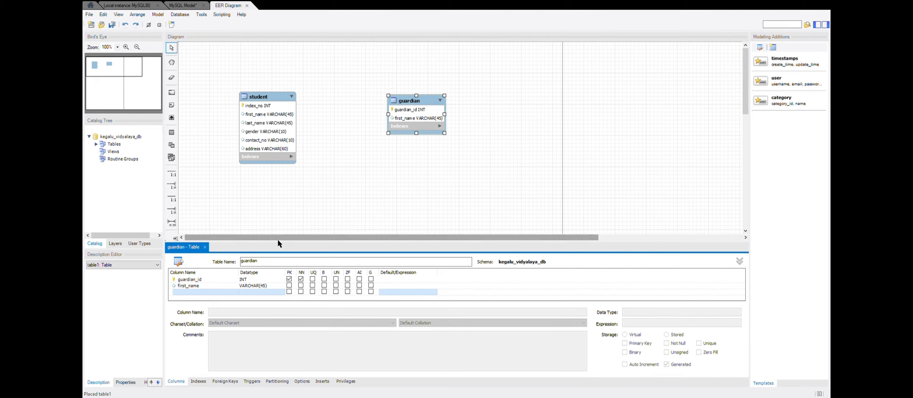
- Enlarge the table editor and add a last_name column to the guardian table
drag(278, 240, 291, 192)
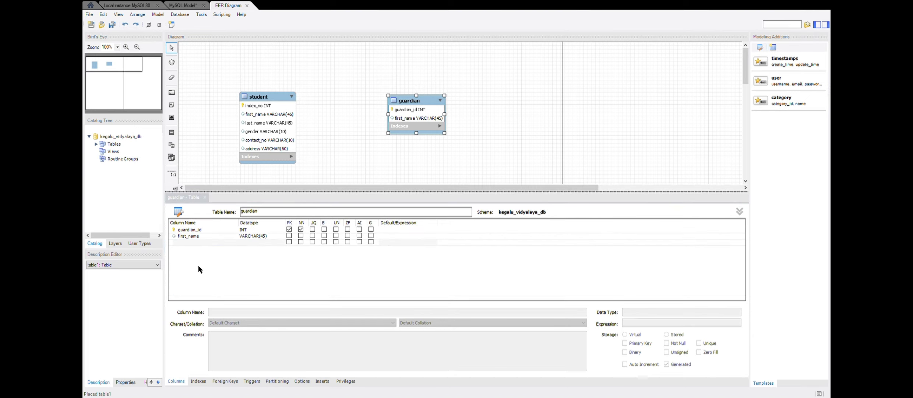
double_click(199, 242)
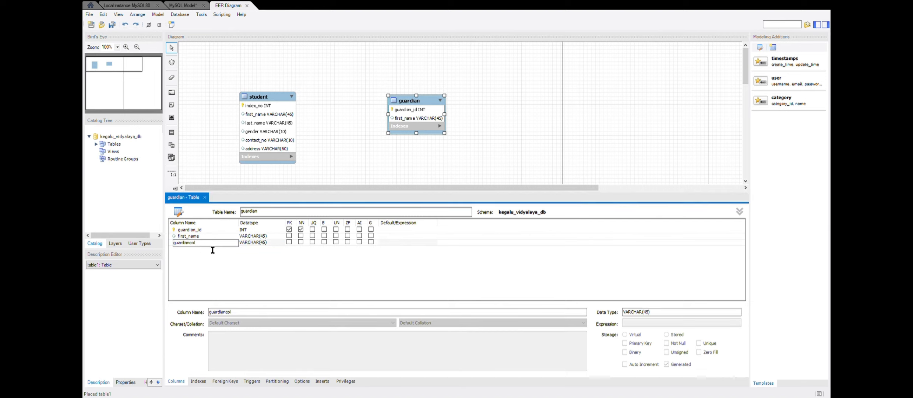
key(BackSpace)
key(BackSpace)
key(BackSpace)
key(BackSpace)
key(BackSpace)
key(BackSpace)
key(BackSpace)
key(BackSpace)
key(BackSpace)
key(BackSpace)
key(BackSpace)
text(last_nam)
key(Return)
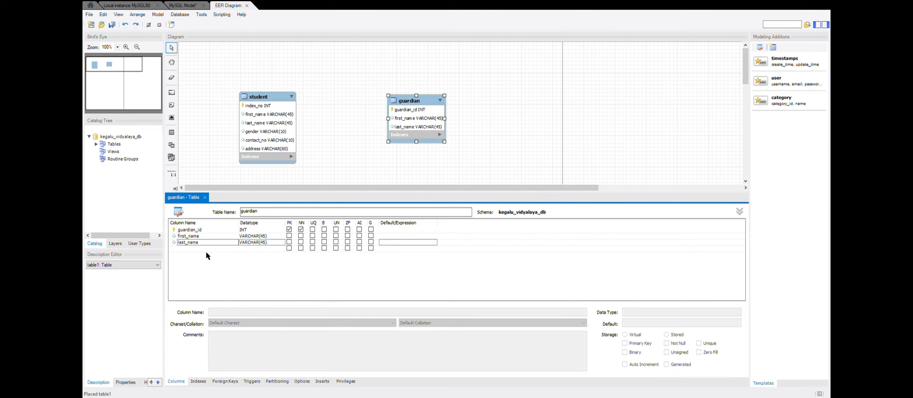
- Add gender and contact_no columns to the guardian table below last_name
double_click(206, 249)
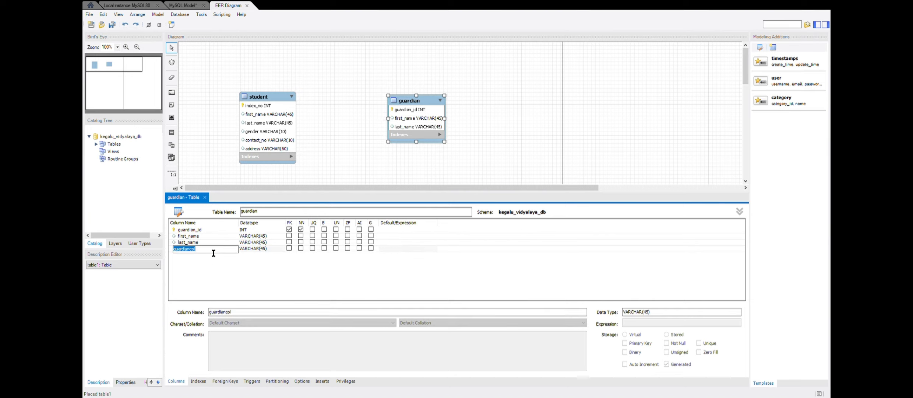
text(gender)
click(217, 266)
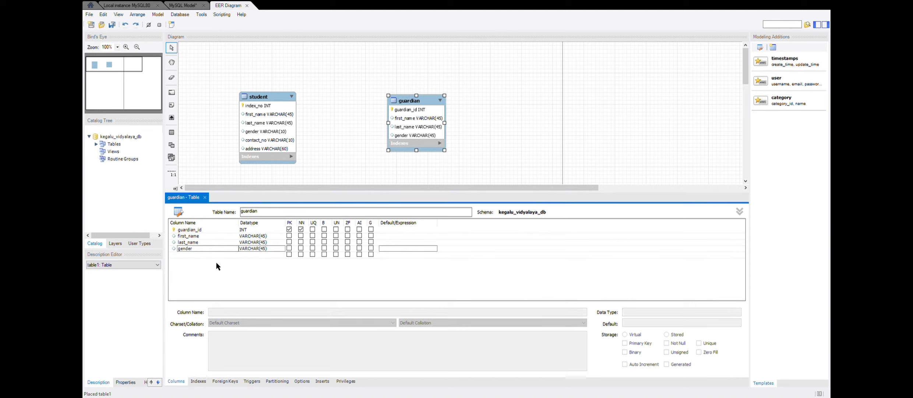
double_click(211, 255)
text(contact_no)
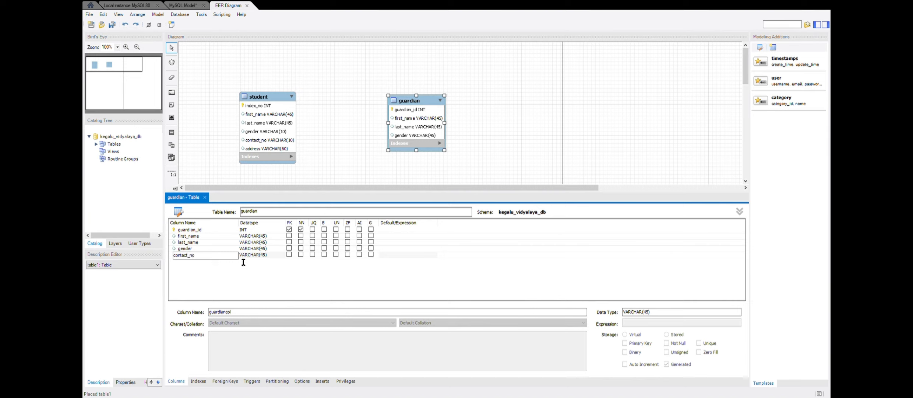
- Set the datatype of the guardian table's gender column to VARCHAR(10)
click(265, 249)
key(BackSpace)
text(1)
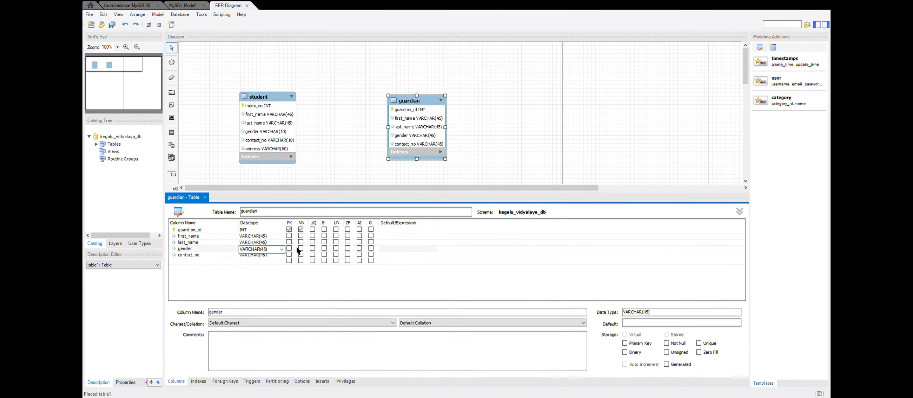
text(10))
key(Return)
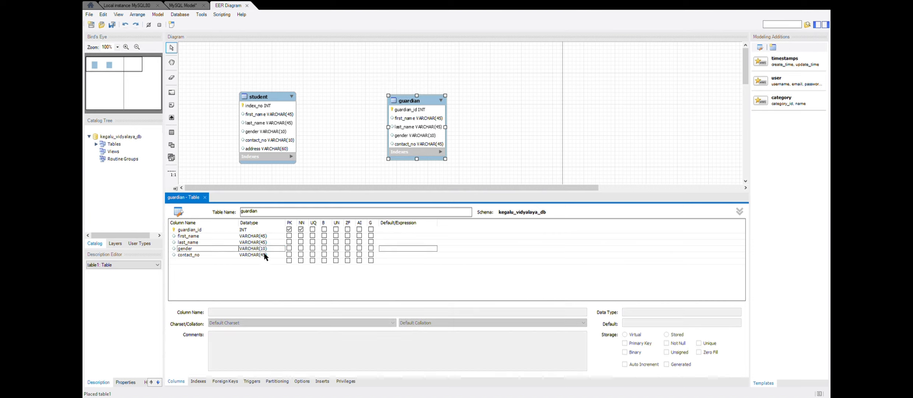
- Set the guardian table's contact_no datatype to VARCHAR(10) and close the table editor
double_click(264, 253)
click(272, 259)
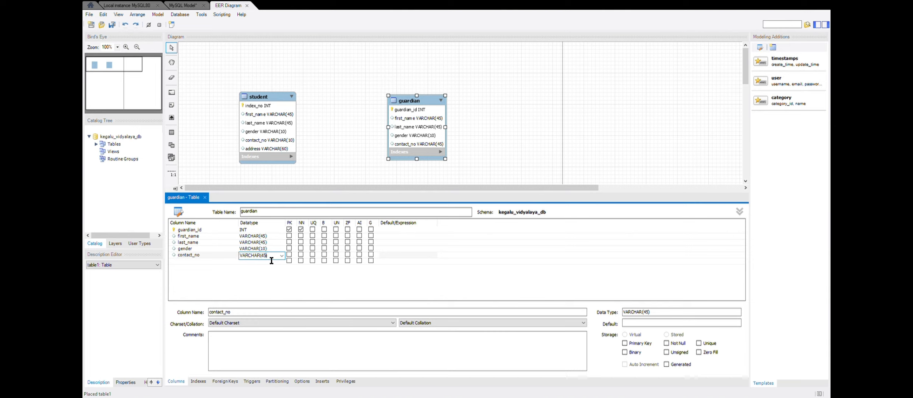
key(BackSpace)
key(BackSpace)
key(BackSpace)
text(10)
click(292, 173)
click(205, 197)
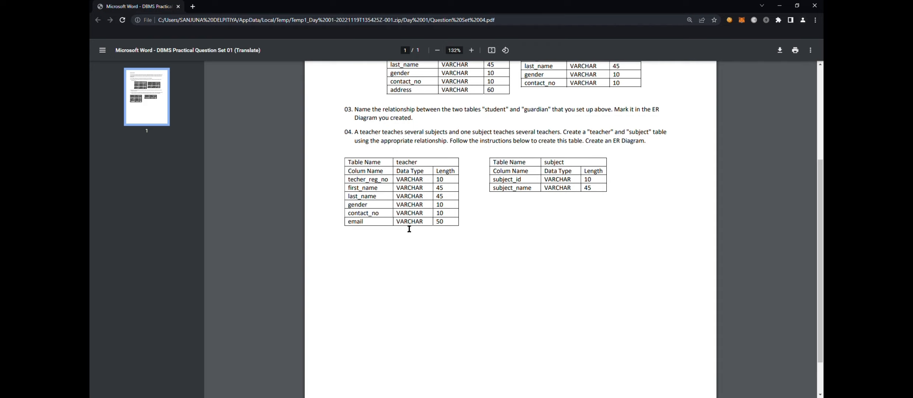
- Switch to the PDF question sheet and examine the student and guardian specifications and the question about their relationship
scroll(449, 190, up, 1)
scroll(450, 189, up, 2)
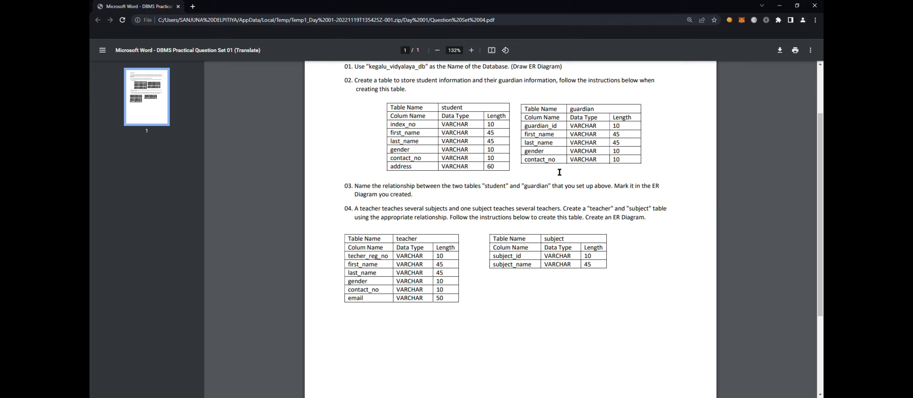
drag(477, 126, 492, 133)
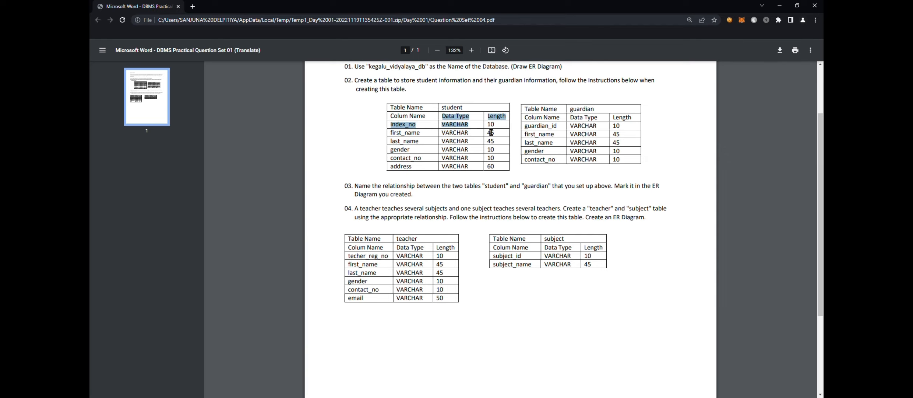
click(604, 133)
scroll(373, 226, down, 3)
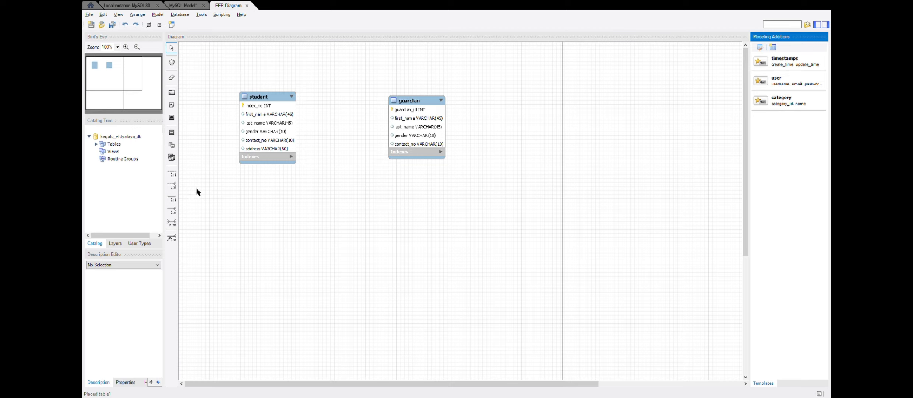
- Switch back to MySQL Workbench and create a one-to-many non-identifying relationship from the student table to the guardian table
click(172, 184)
click(279, 140)
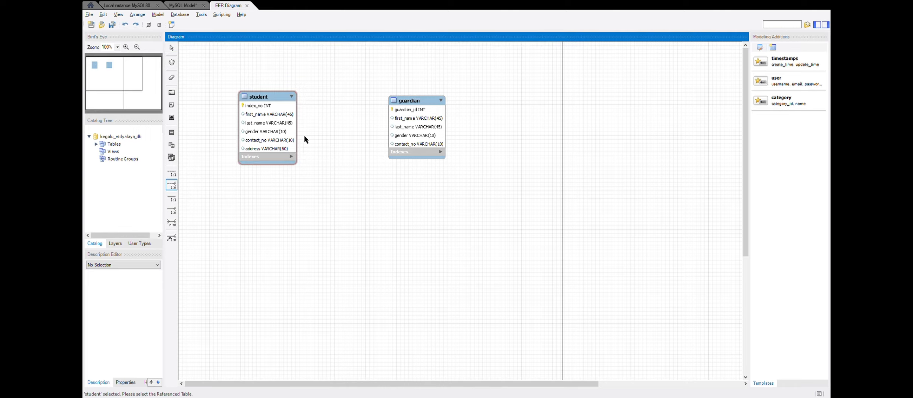
click(399, 118)
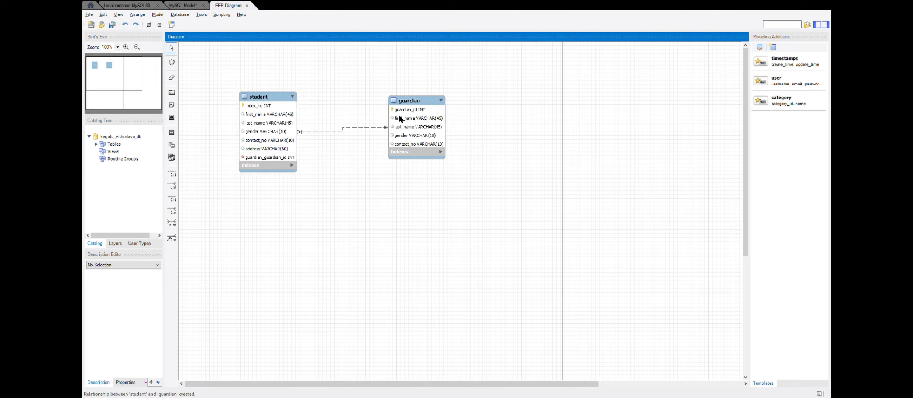
- Rename the student table's foreign key column to guardian_id and close the table editor
double_click(269, 157)
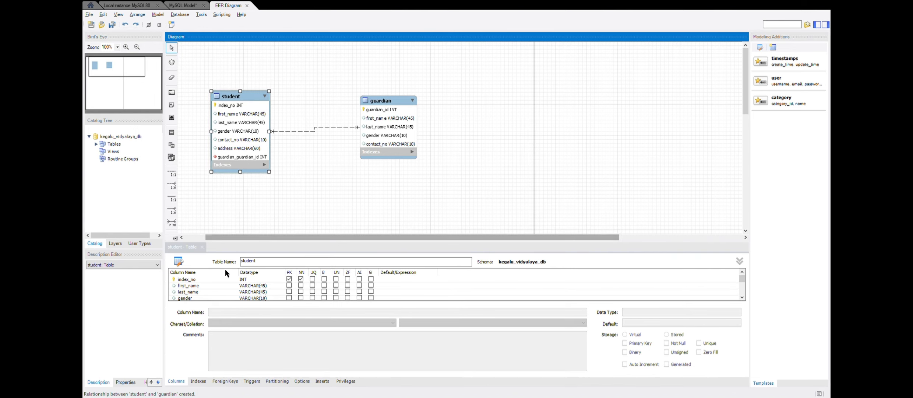
scroll(213, 284, down, 2)
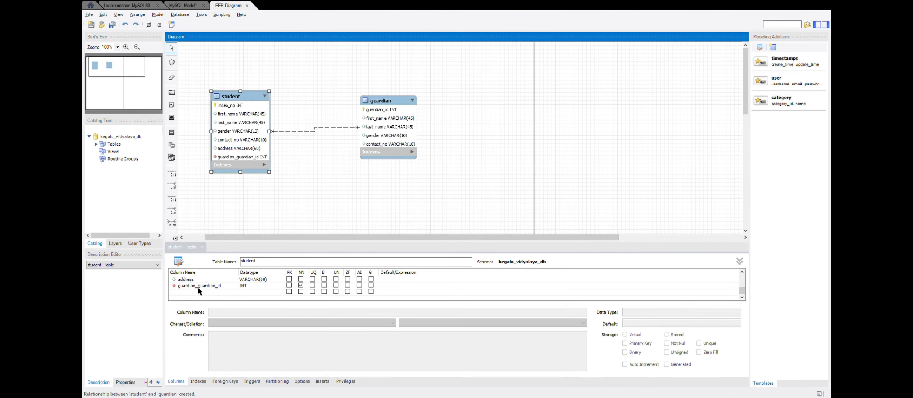
double_click(197, 286)
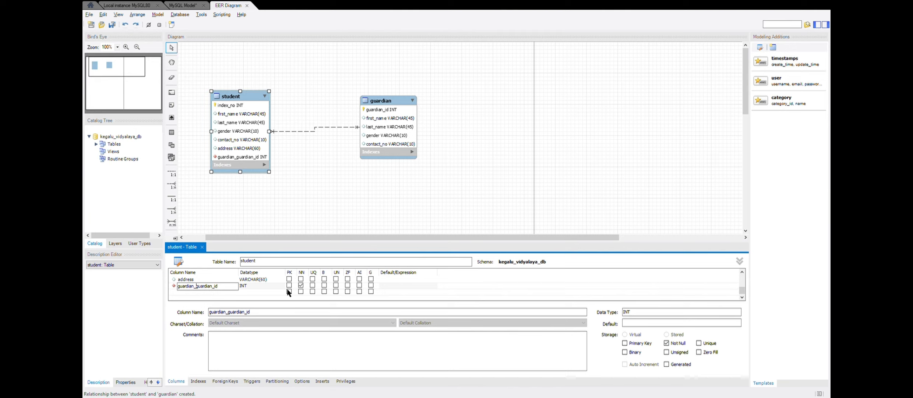
key(BackSpace)
key(BackSpace)
key(BackSpace)
key(BackSpace)
key(BackSpace)
key(BackSpace)
key(BackSpace)
key(BackSpace)
key(BackSpace)
click(300, 199)
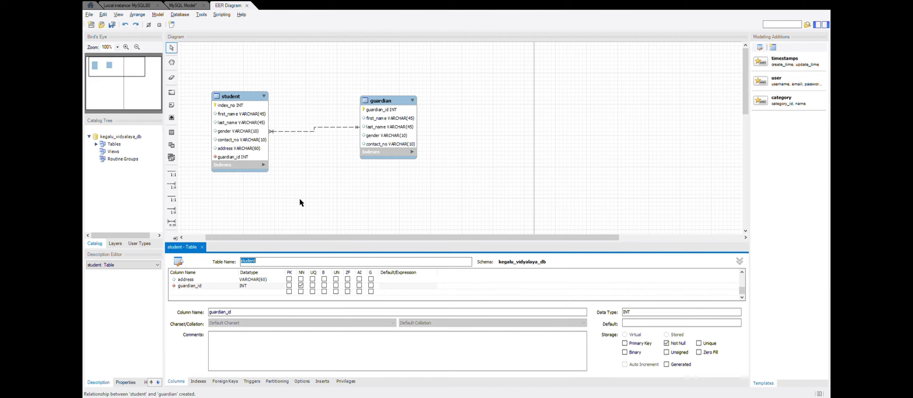
click(202, 247)
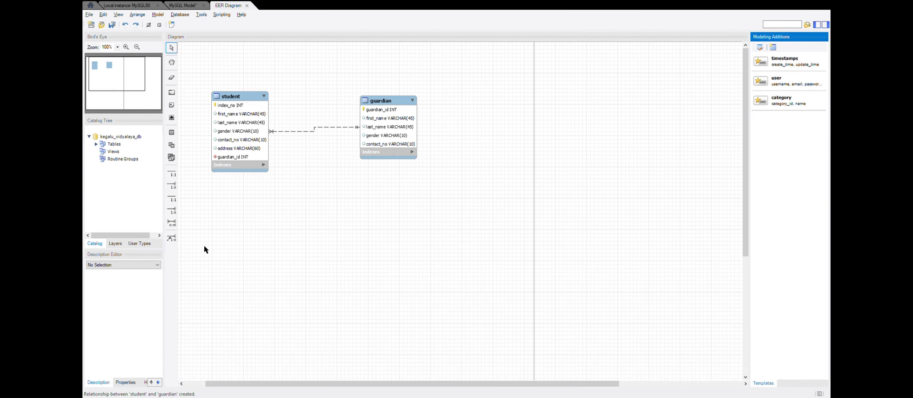
- Place a third table to the right of the guardian table and name it teacher
click(171, 133)
click(493, 128)
double_click(506, 131)
text(te)
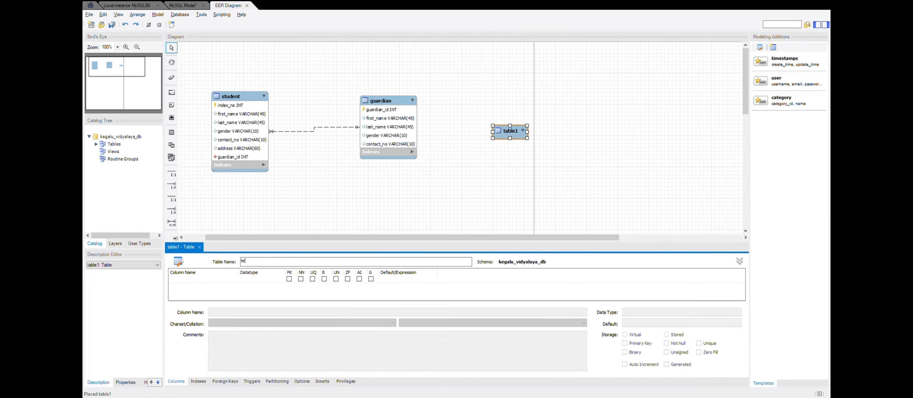
text(achere)
- Add teacher_reg_no as the teacher table's primary key column with datatype VARCHAR(10)
double_click(211, 278)
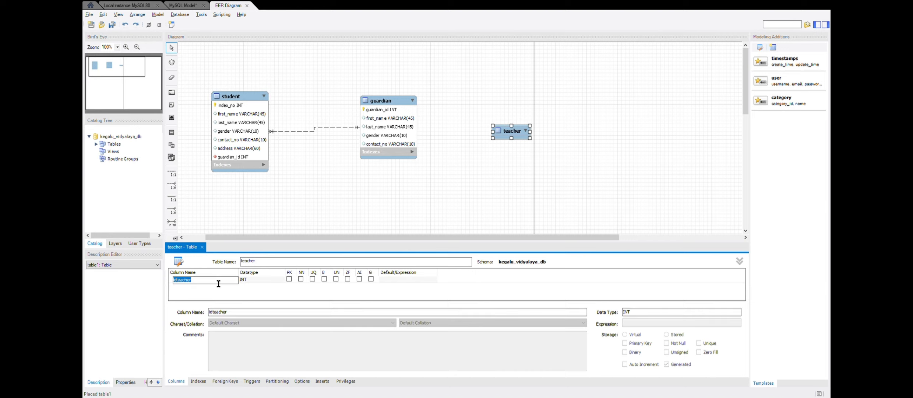
text(teacher)
click(272, 280)
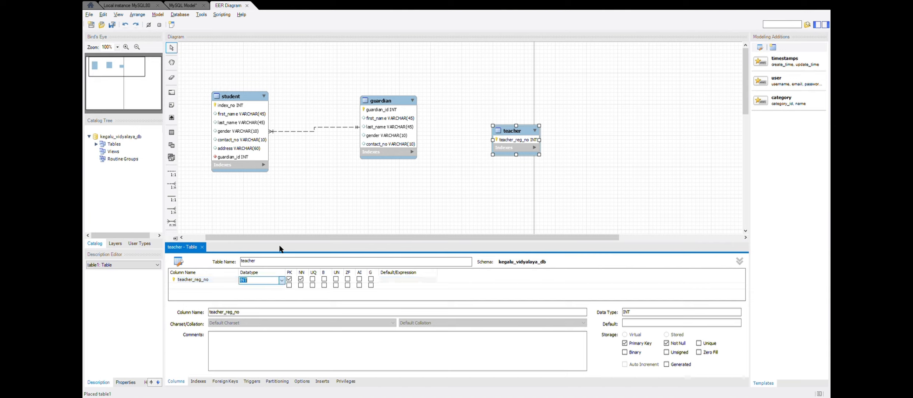
text(VARCHAR()
click(202, 290)
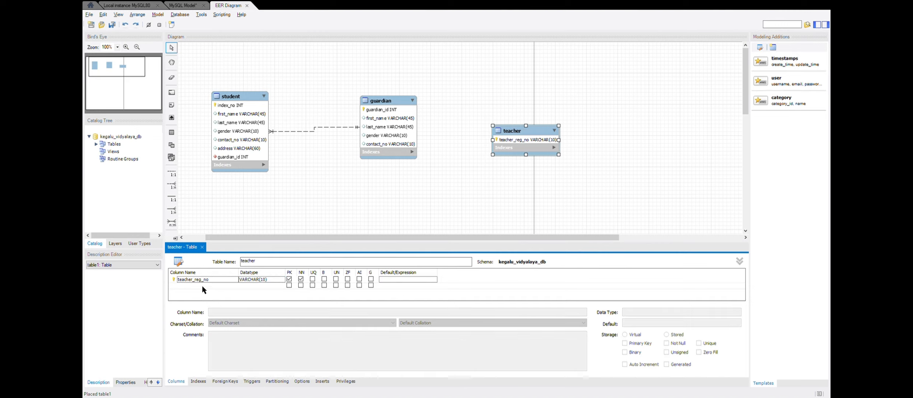
- Add first_name and last_name columns to the teacher table, keeping the default VARCHAR(45) datatype
double_click(204, 287)
text(first)
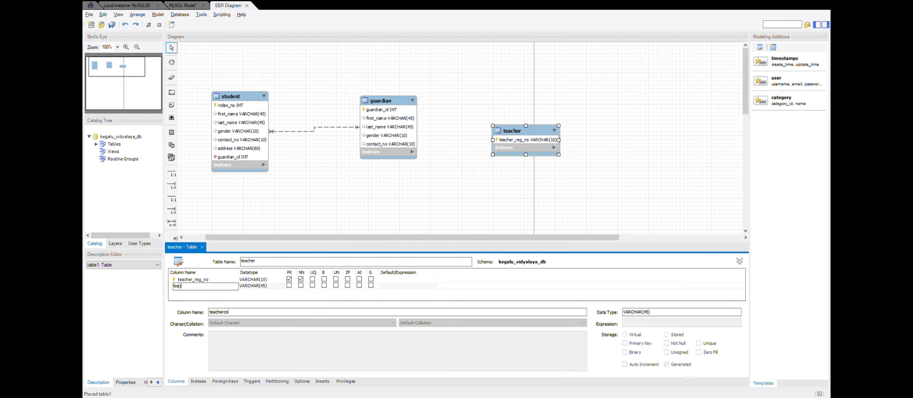
text(_name)
click(181, 292)
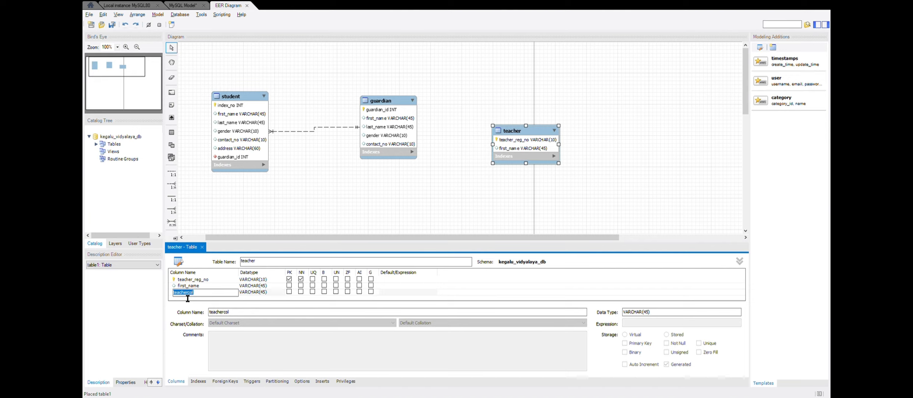
text(last_name)
key(Return)
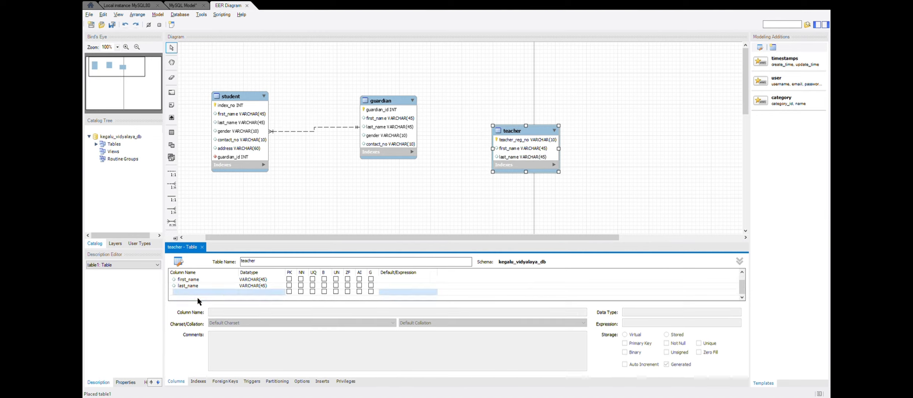
- Add a gender column to the teacher table below last_name
click(199, 291)
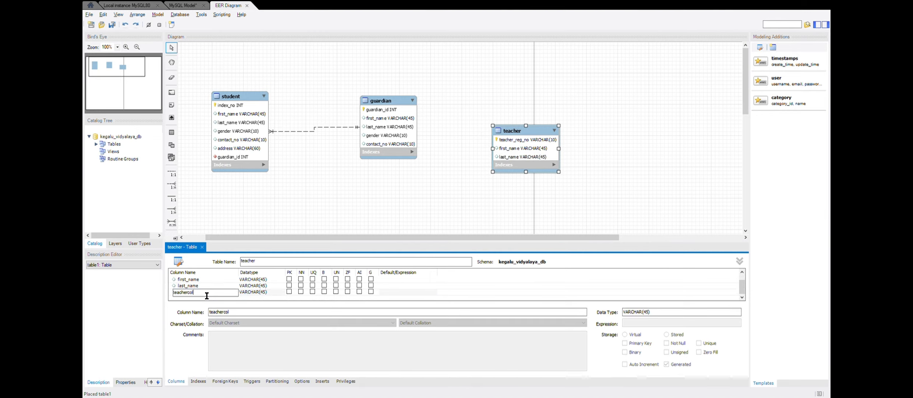
key(BackSpace)
key(BackSpace)
key(BackSpace)
key(BackSpace)
key(BackSpace)
key(BackSpace)
key(BackSpace)
key(BackSpace)
key(BackSpace)
text(gender)
key(Return)
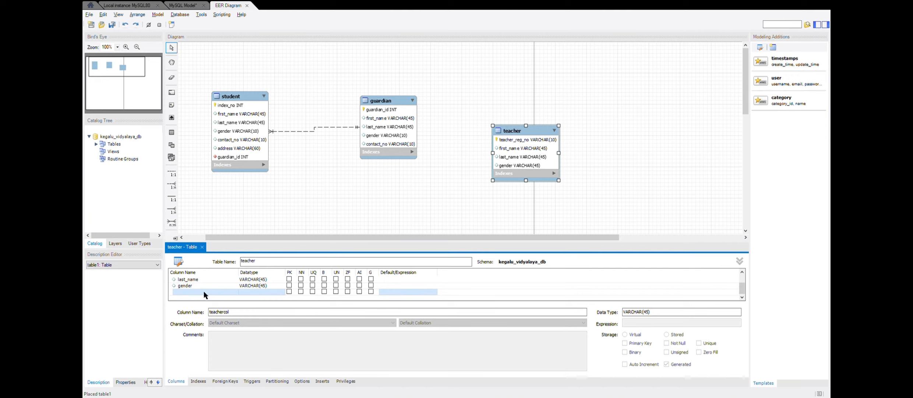
- Add contact_no and email columns to the teacher table below gender
click(203, 290)
text(contact_no)
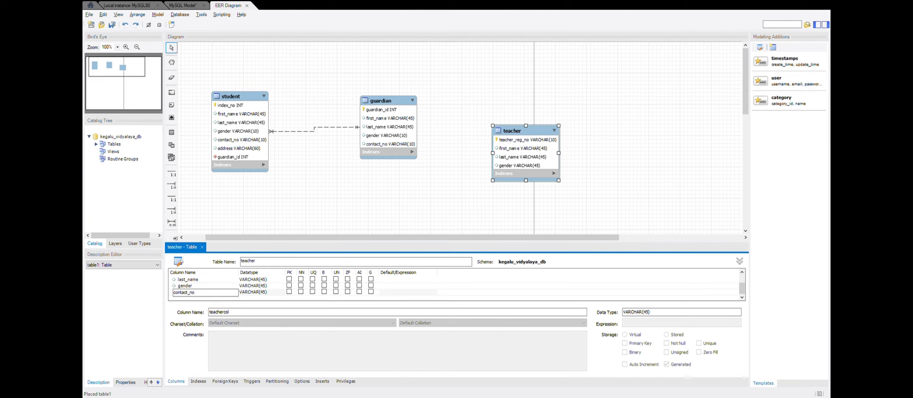
click(214, 297)
click(216, 298)
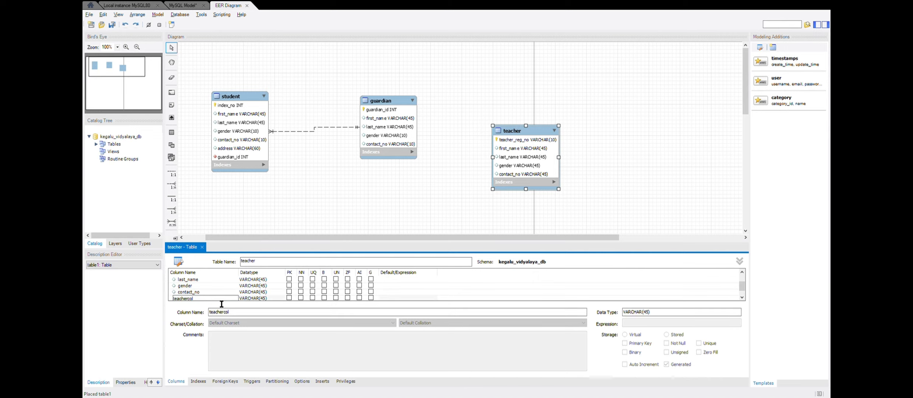
key(BackSpace)
key(BackSpace)
key(BackSpace)
key(BackSpace)
key(BackSpace)
key(BackSpace)
key(BackSpace)
key(BackSpace)
text(ema)
key(Return)
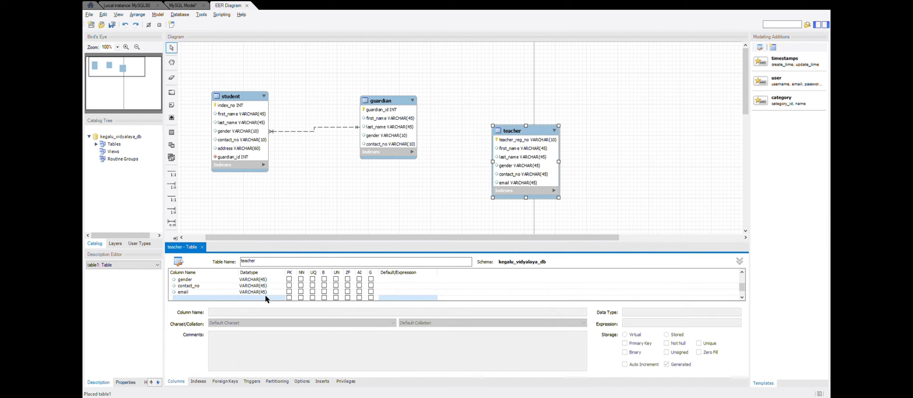
- Set the datatype of the teacher table's email column to VARCHAR(50)
click(264, 290)
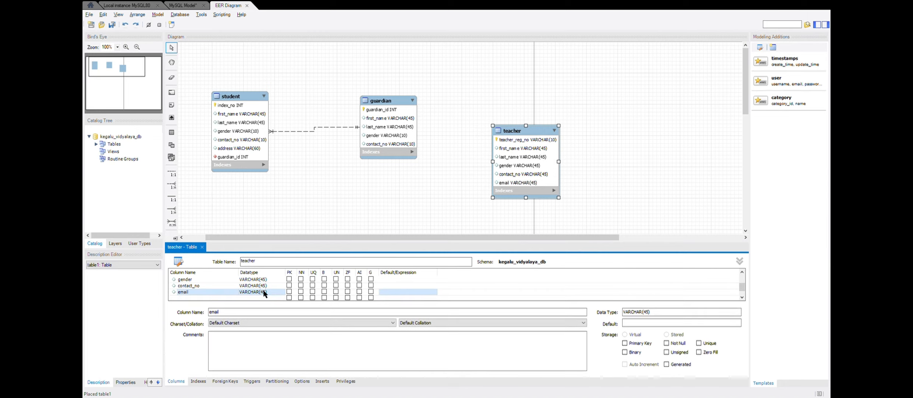
click(266, 291)
click(273, 294)
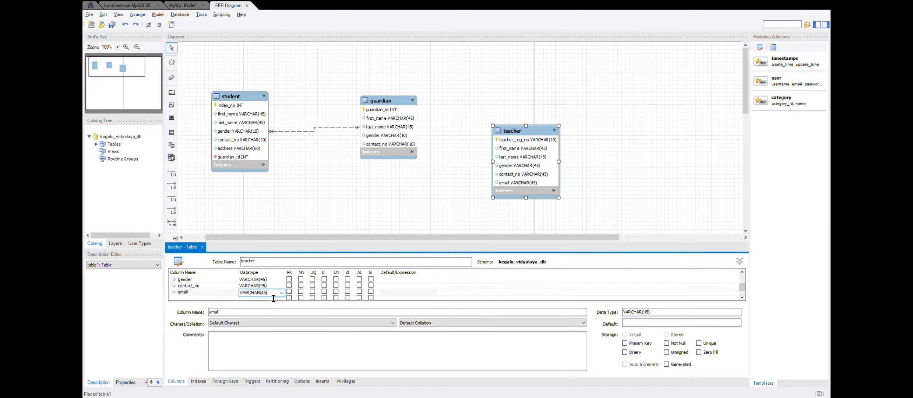
key(BackSpace)
key(BackSpace)
text(50)
- Set the datatype of the teacher table's contact_no column to VARCHAR(10)
click(268, 286)
click(270, 287)
key(BackSpace)
key(BackSpace)
text(10)
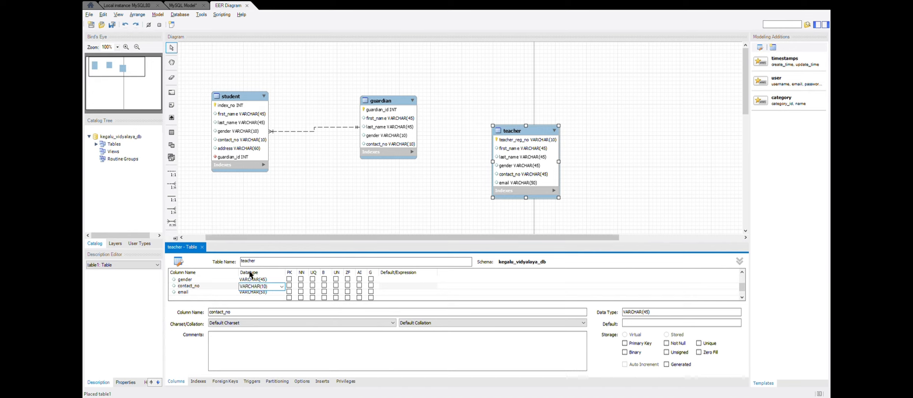
- Set the datatype of the teacher table's gender column to VARCHAR(10)
click(263, 281)
click(263, 282)
click(268, 282)
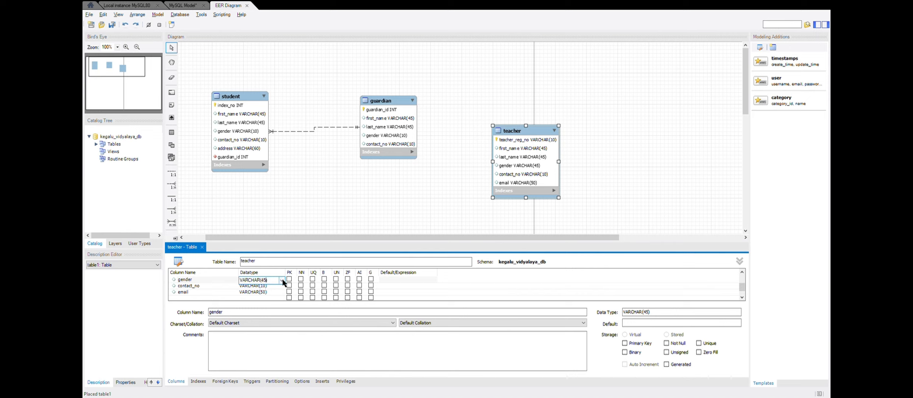
key(BackSpace)
key(BackSpace)
text(10)
click(337, 187)
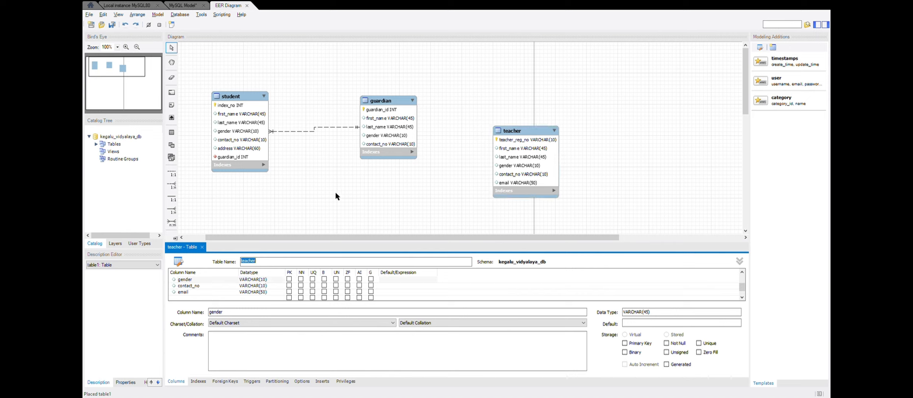
- Set the datatype of the student table's index_no column to VARCHAR(10)
click(203, 246)
click(201, 247)
double_click(245, 140)
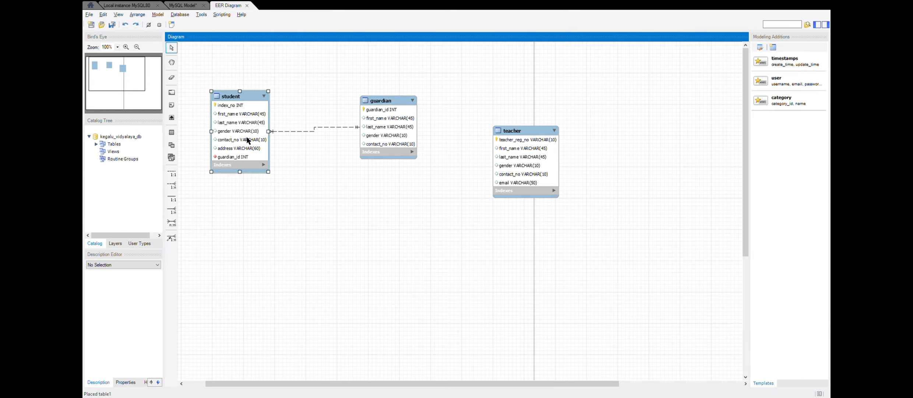
click(251, 278)
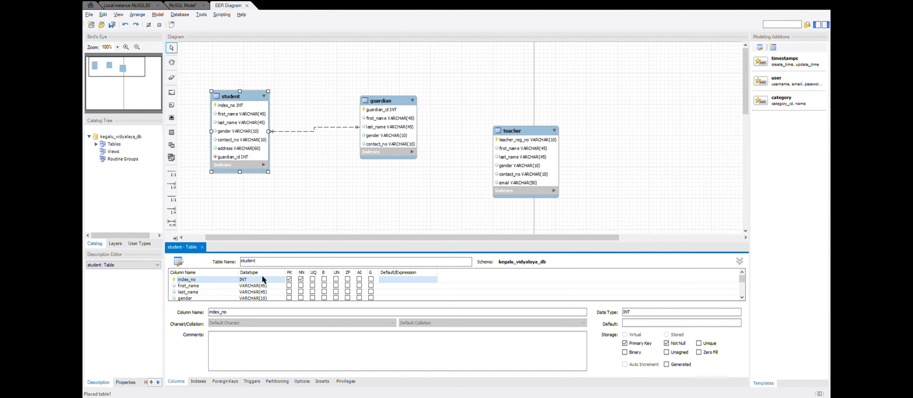
click(251, 278)
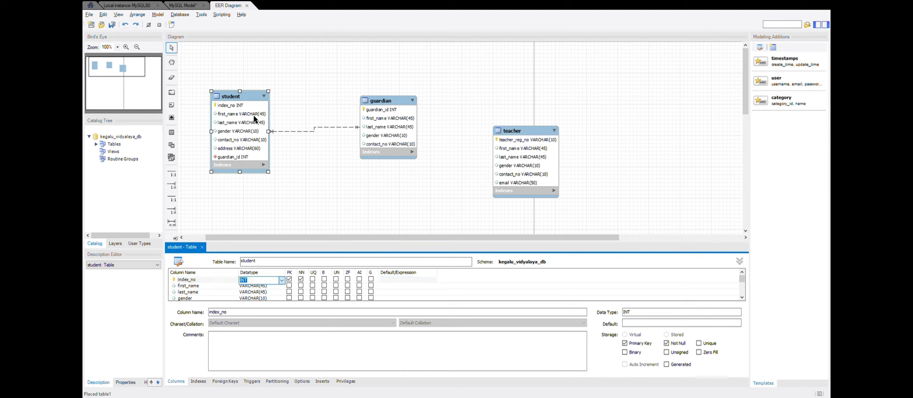
text(VARCHAR(10))
click(296, 187)
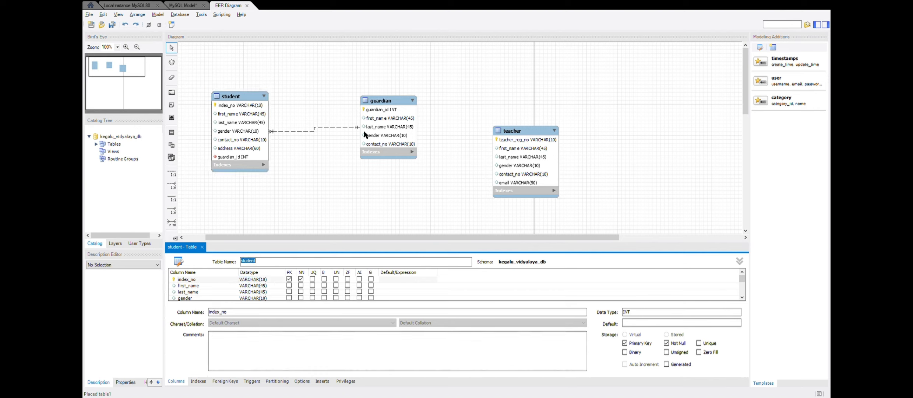
- Set the datatype of the guardian table's guardian_id column to VARCHAR(10) and close the table editor
click(392, 113)
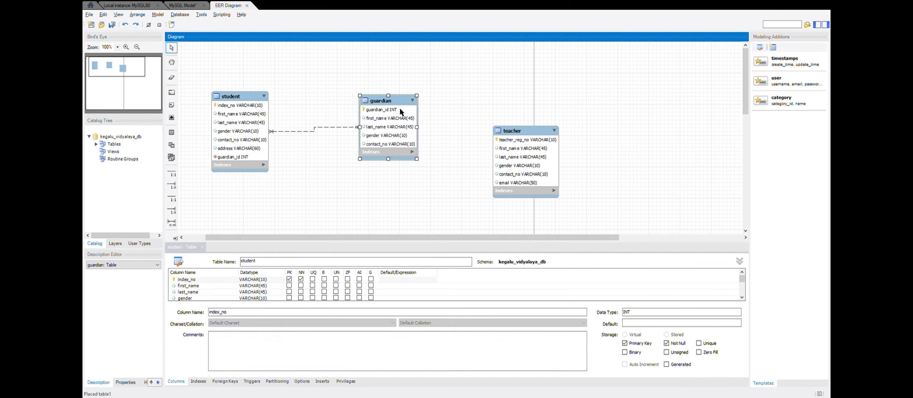
double_click(367, 117)
double_click(265, 279)
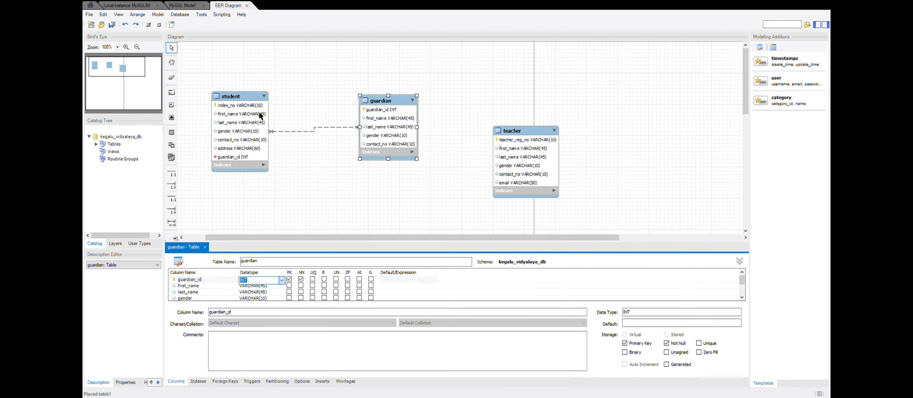
text(VARCHAR())
text(0)
click(317, 210)
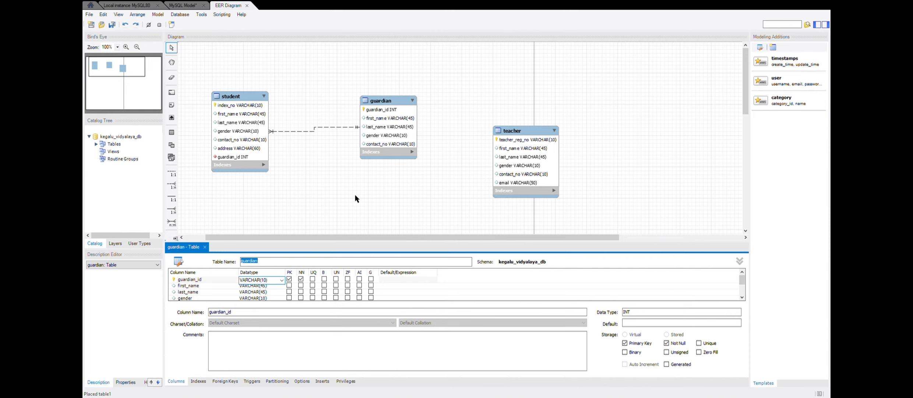
click(206, 245)
click(205, 247)
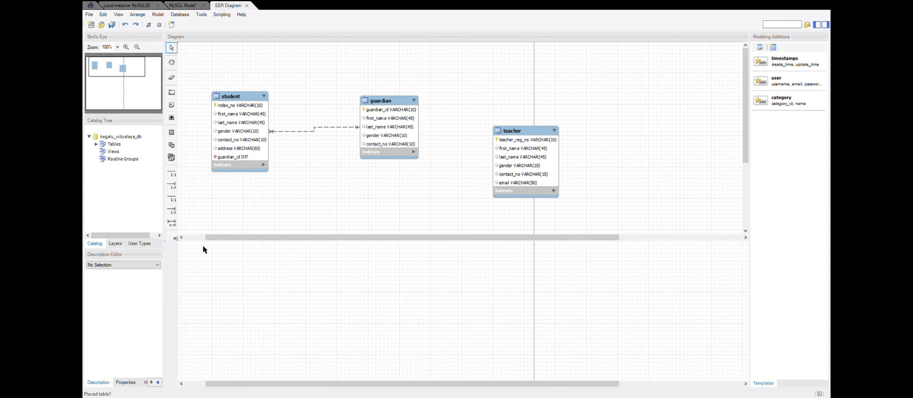
- Place a new table to the right of the teacher table and name it subject
click(172, 132)
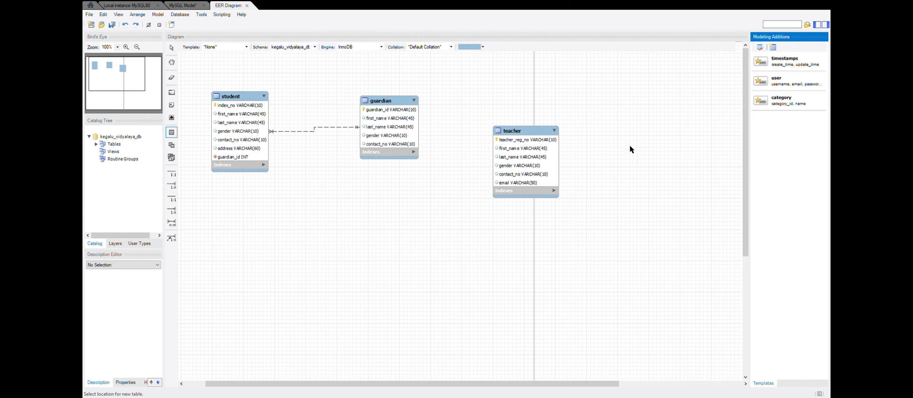
click(634, 136)
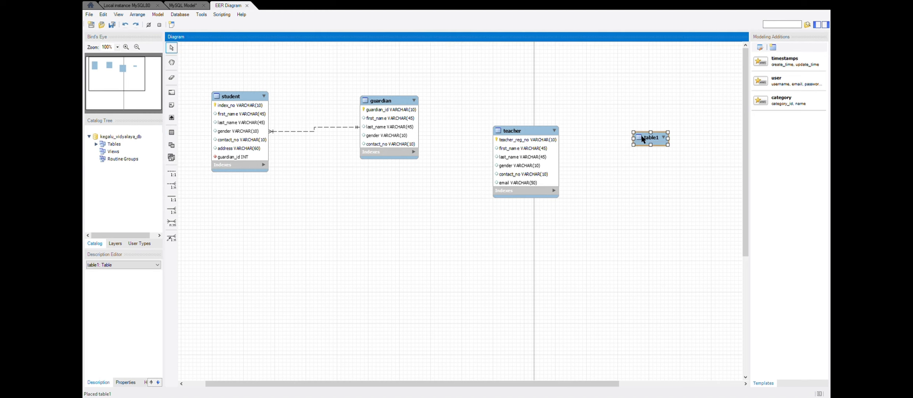
double_click(641, 138)
text(sub)
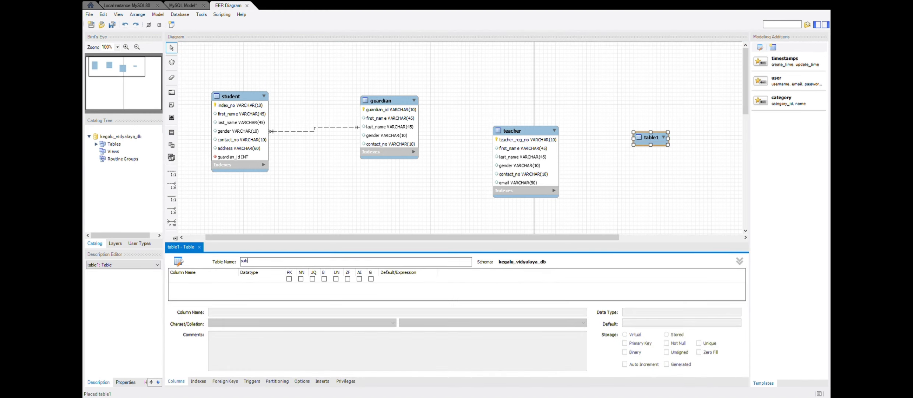
text(ject)
- Add a subject_id primary key column with datatype VARCHAR(10) to the subject table
click(210, 280)
text(sub)
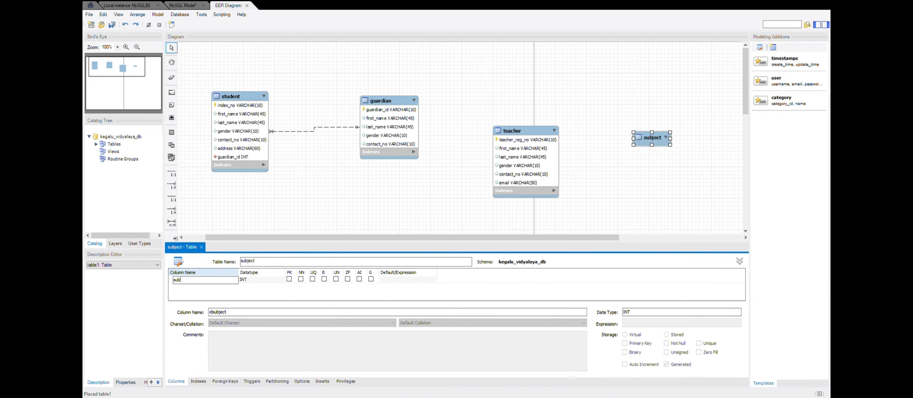
text(ject_id)
key(Tab)
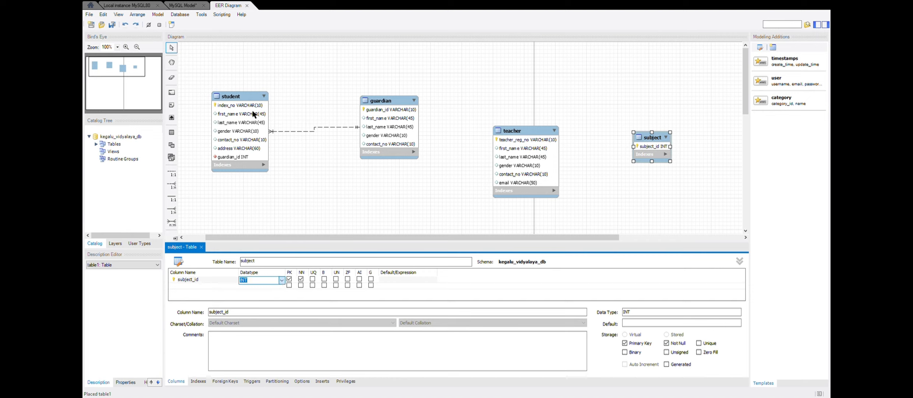
text(VARCHAR()10)
- Add a subject_name column with datatype VARCHAR(45) to the subject table and close the table editor
click(179, 284)
text(sub)
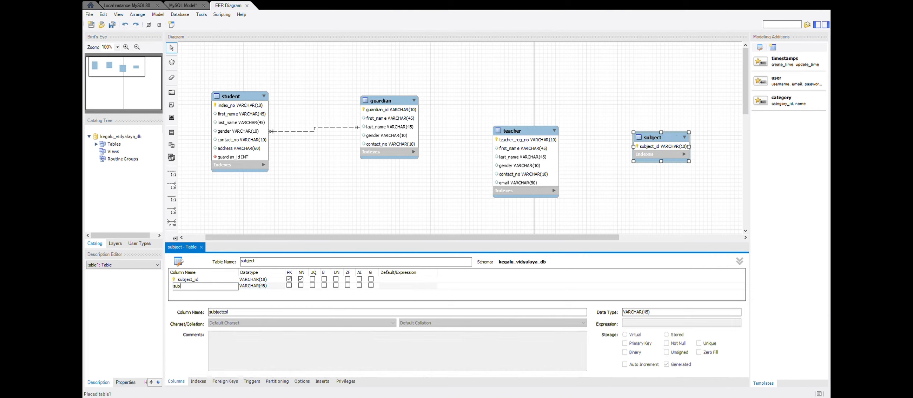
text(ject_name)
click(290, 222)
click(201, 247)
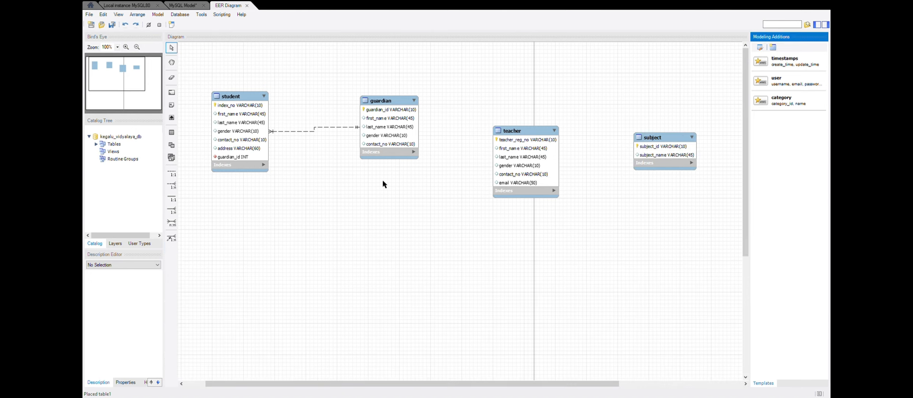
- Move the teacher and subject tables below the student and guardian tables and connect them with a many-to-many relationship
drag(505, 131, 300, 195)
drag(662, 127, 465, 205)
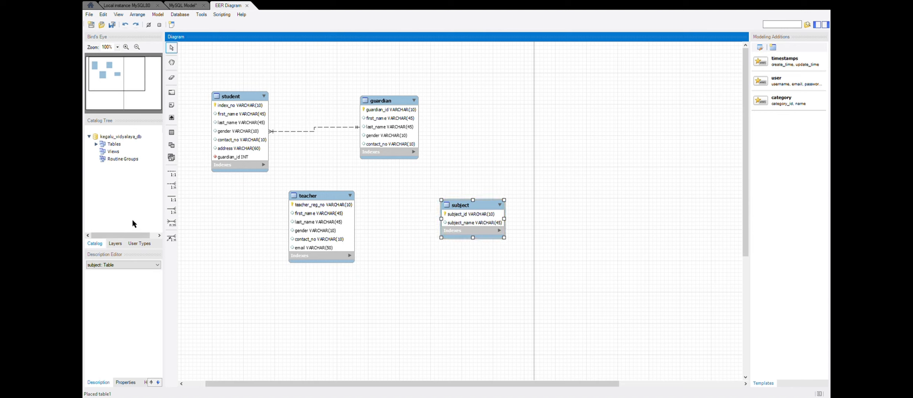
click(172, 222)
click(316, 201)
click(480, 210)
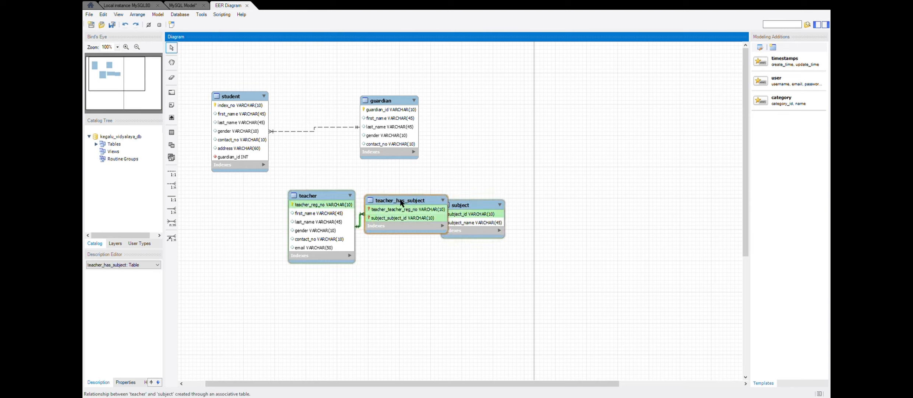
- Rearrange the diagram so subject sits higher up and teacher_has_subject lies below it, clear of the other tables
drag(401, 203, 396, 291)
drag(462, 209, 495, 170)
drag(407, 286, 467, 255)
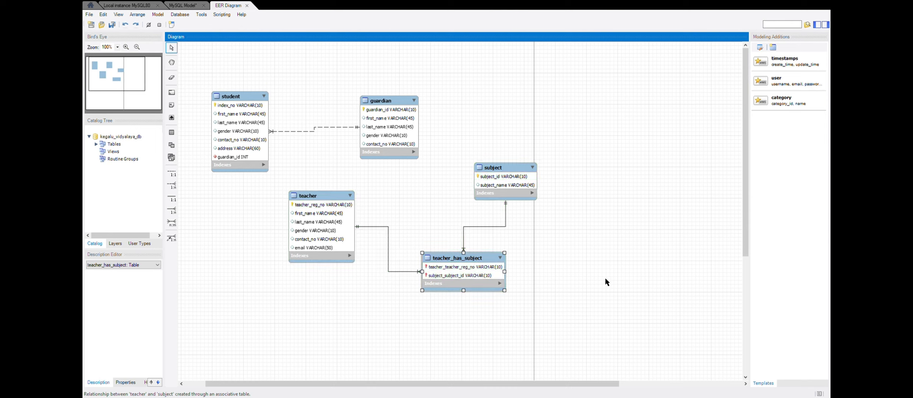
- Rename the teacher_teacher_reg_no column of the teacher_has_subject table to teacher_reg_no
double_click(463, 269)
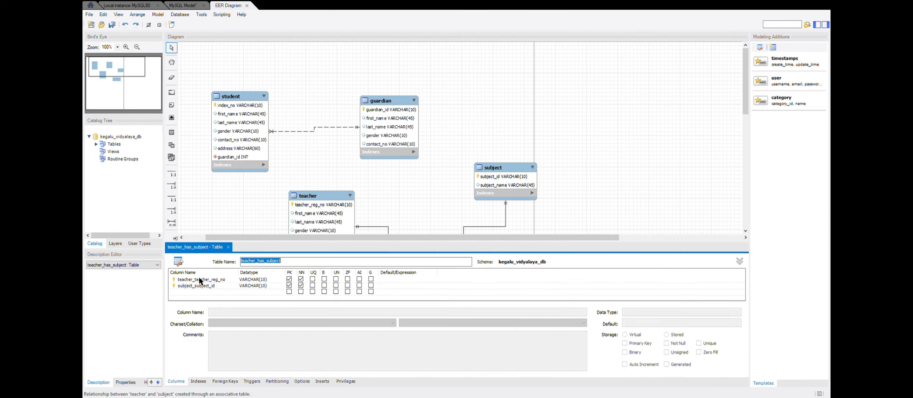
click(195, 281)
click(196, 282)
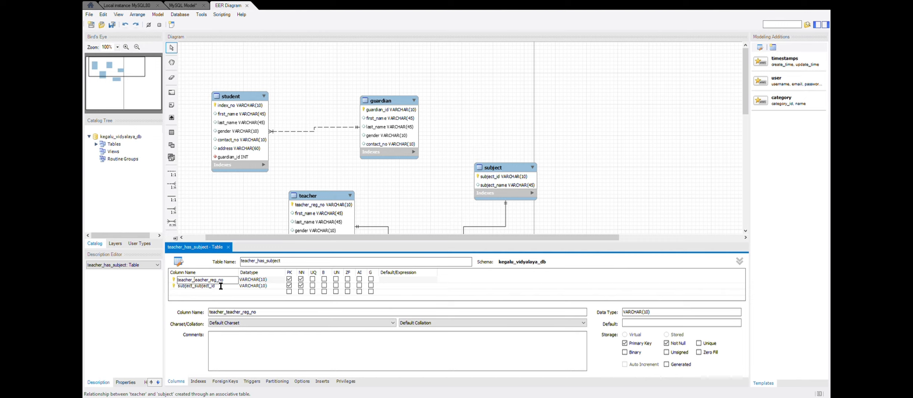
key(BackSpace)
key(BackSpace)
key(BackSpace)
key(BackSpace)
key(BackSpace)
key(BackSpace)
key(BackSpace)
key(BackSpace)
- Rename the subject_subject_id column of the teacher_has_subject table to subject_id and close the table editor
click(193, 285)
click(193, 285)
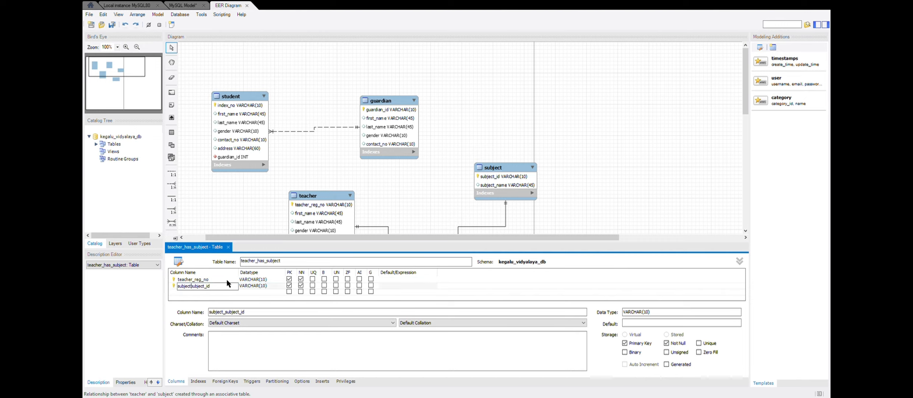
key(BackSpace)
key(BackSpace)
key(BackSpace)
key(BackSpace)
key(BackSpace)
key(BackSpace)
key(BackSpace)
click(246, 214)
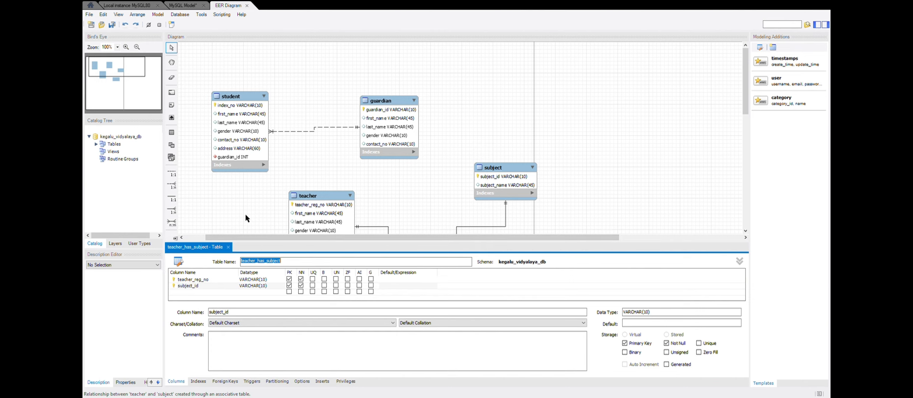
click(229, 247)
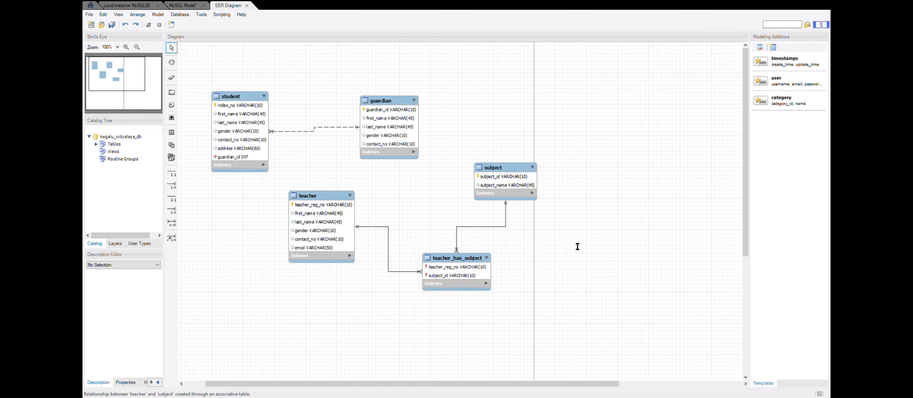
- Switch to the local MySQL80 connection, refresh its schema list and open the details of kegalu_vidyalaya_db
click(572, 320)
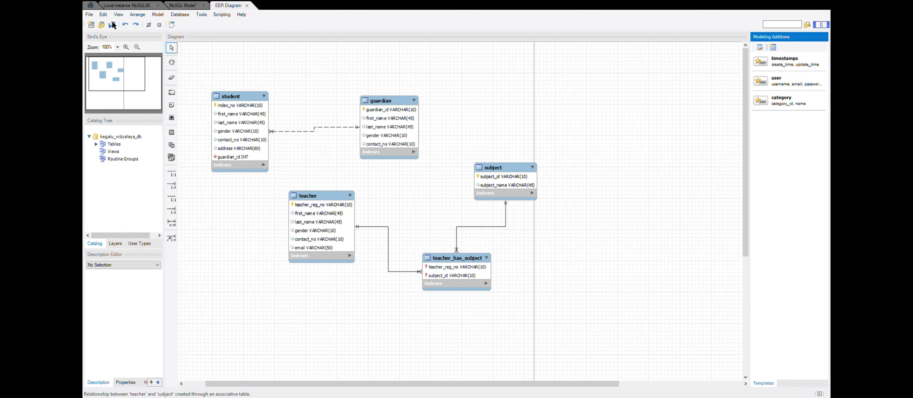
click(126, 5)
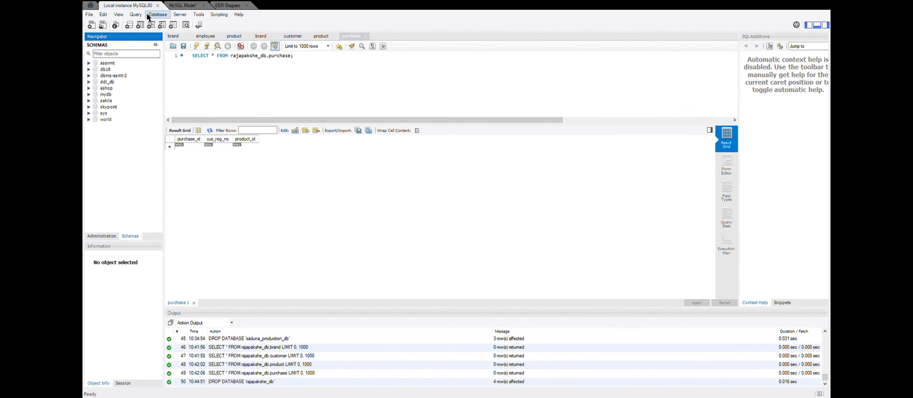
click(155, 45)
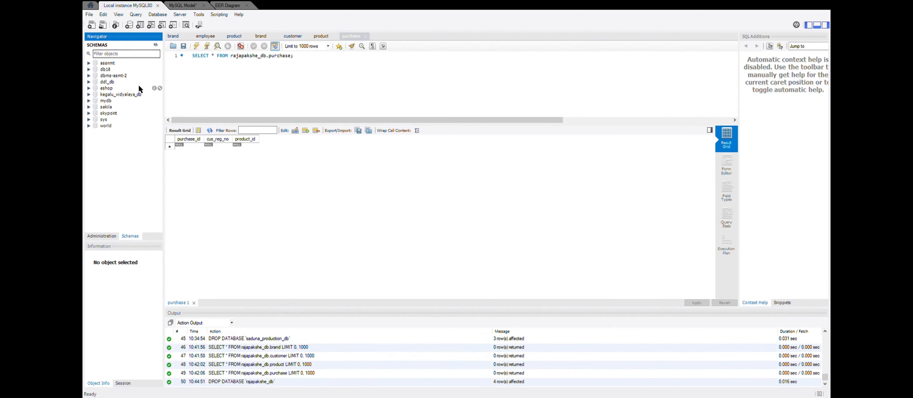
click(159, 95)
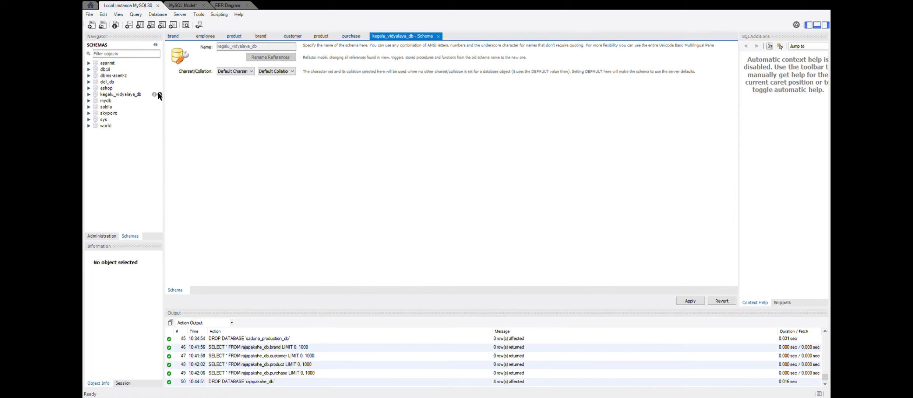
click(154, 94)
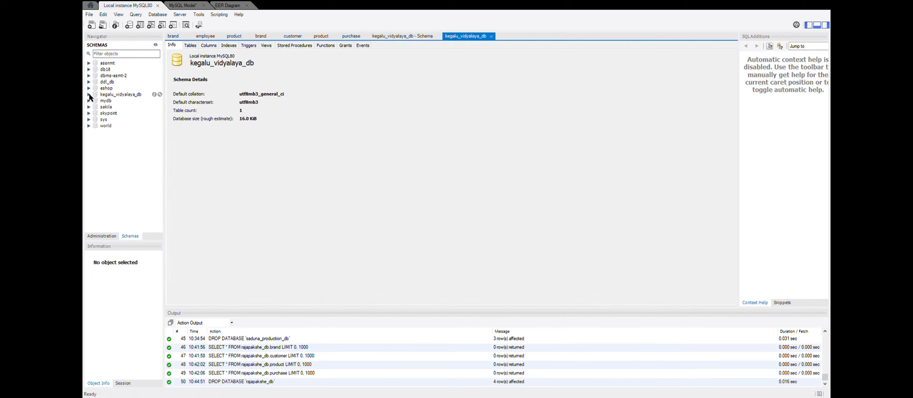
- Expand the kegalu_vidyalaya_db schema's tables and check the guardian table's entry
click(89, 95)
click(96, 101)
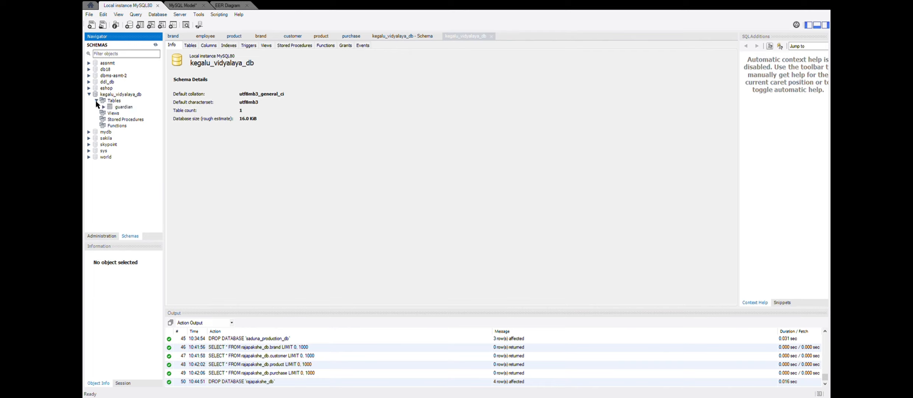
click(104, 107)
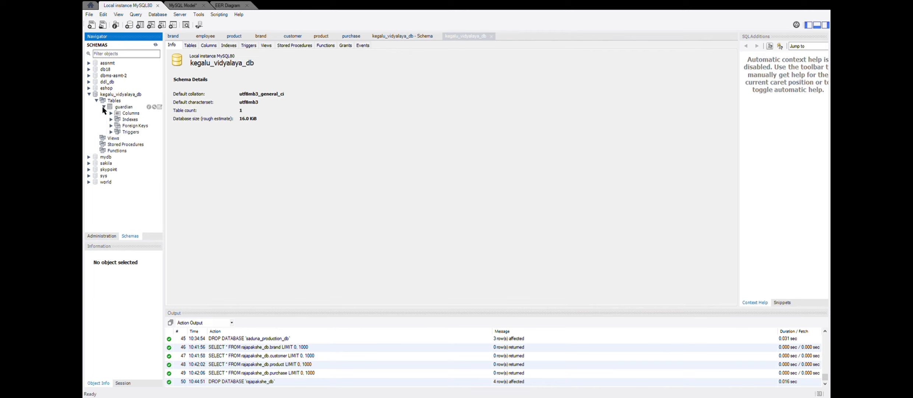
click(104, 108)
click(104, 107)
click(104, 107)
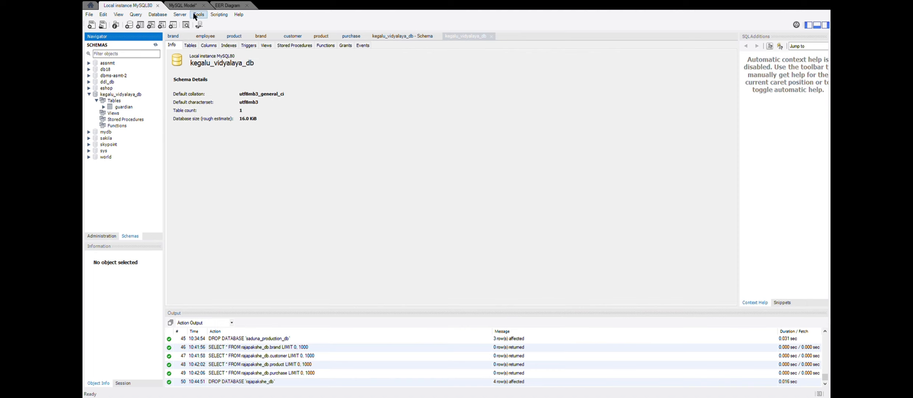
- Open the teacher_has_subject table in the EER diagram, clear the primary key flag of teacher_reg_no and subject_id, and close the table editor
click(228, 6)
click(461, 260)
double_click(461, 260)
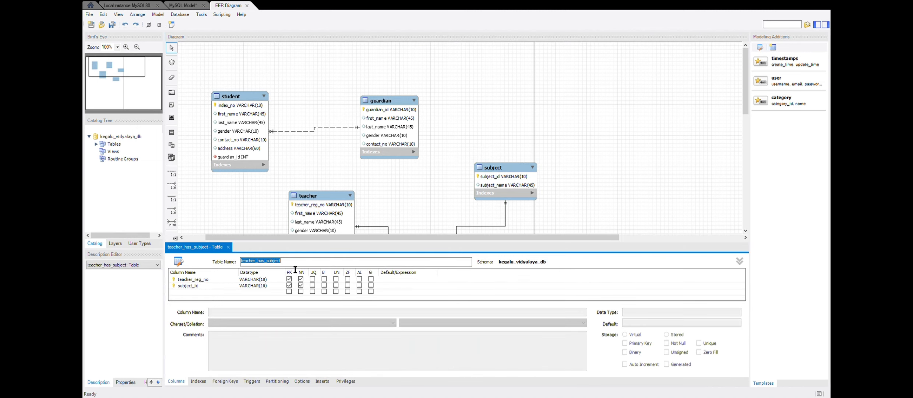
scroll(353, 199, down, 1)
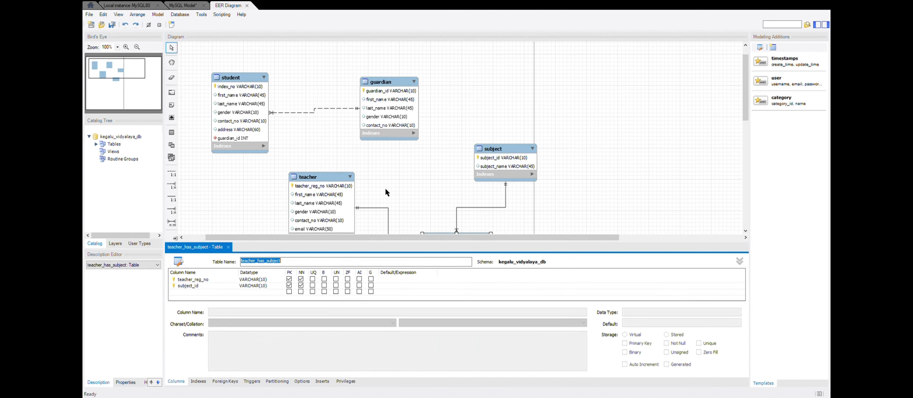
click(181, 280)
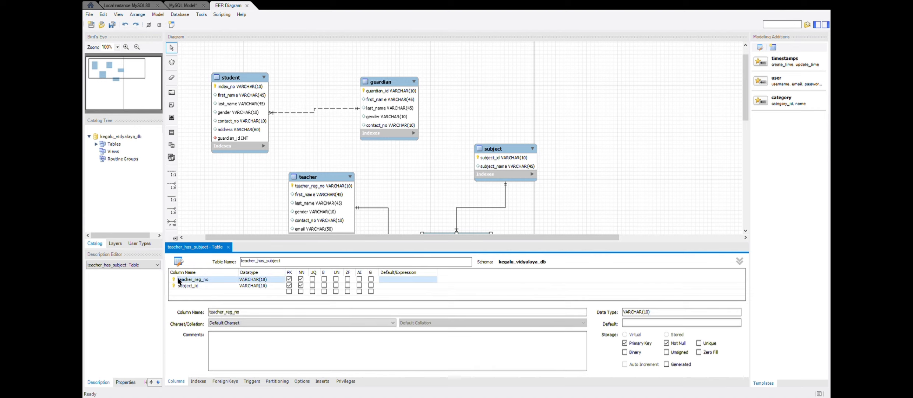
click(184, 280)
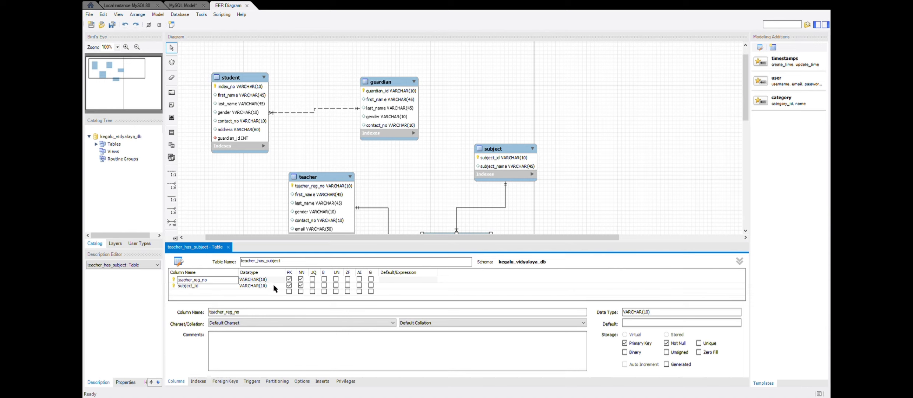
click(289, 279)
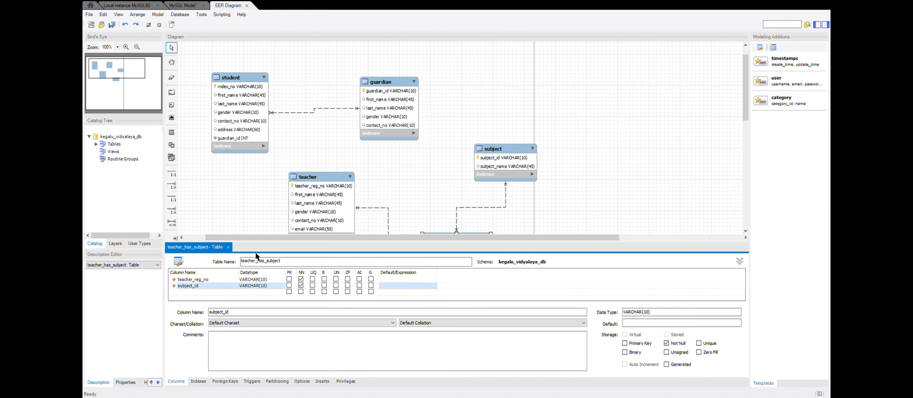
click(246, 196)
click(228, 247)
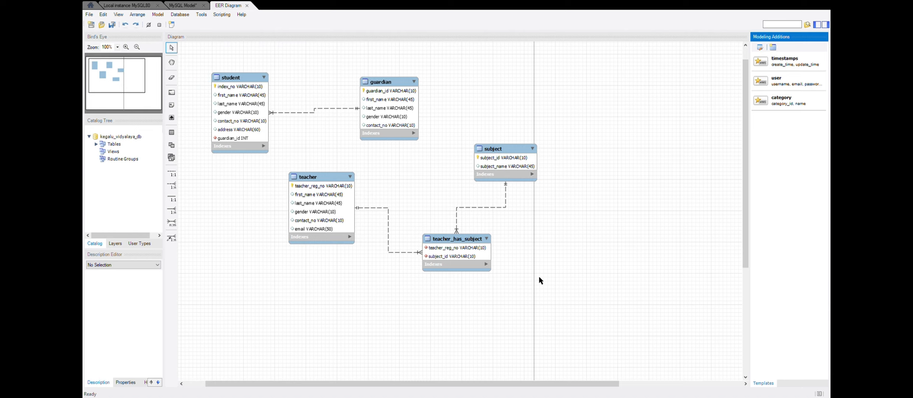
click(225, 52)
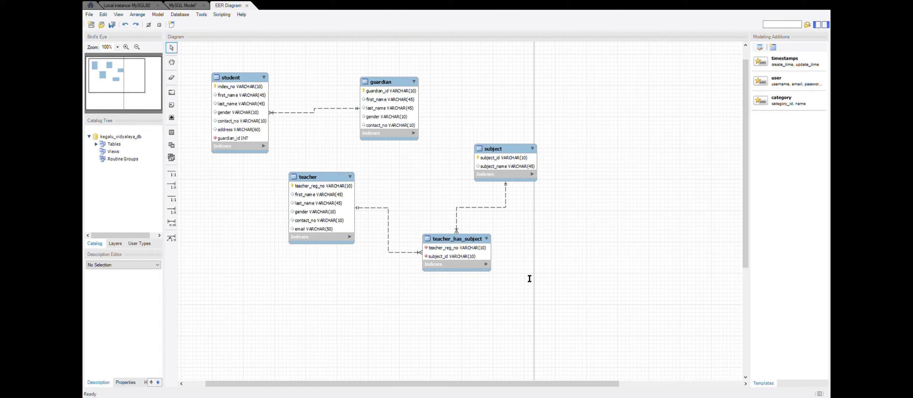
click(578, 316)
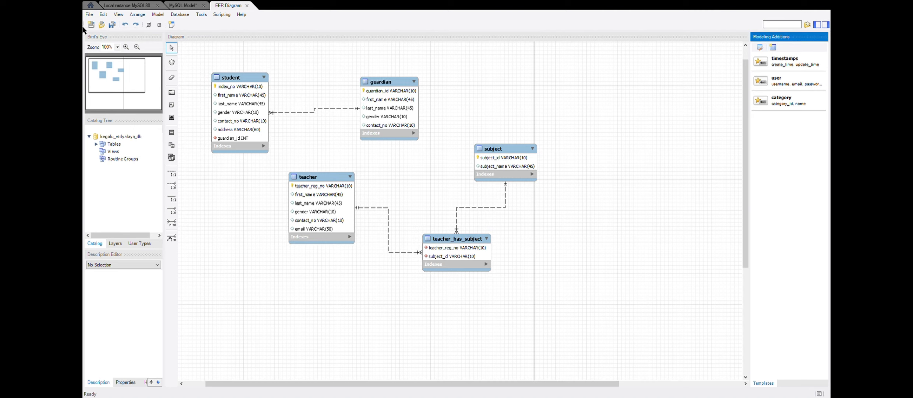
- Check kegalu_vidyalaya_db in the local MySQL80 connection and in the model overview, and return to the EER diagram
click(126, 6)
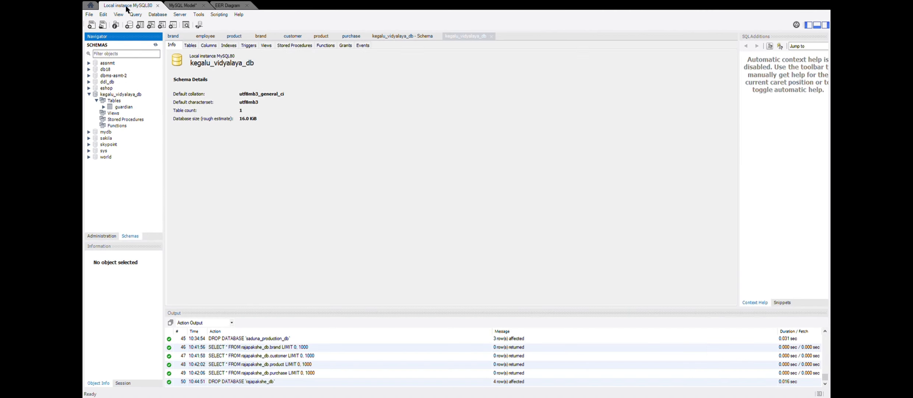
click(155, 42)
click(191, 6)
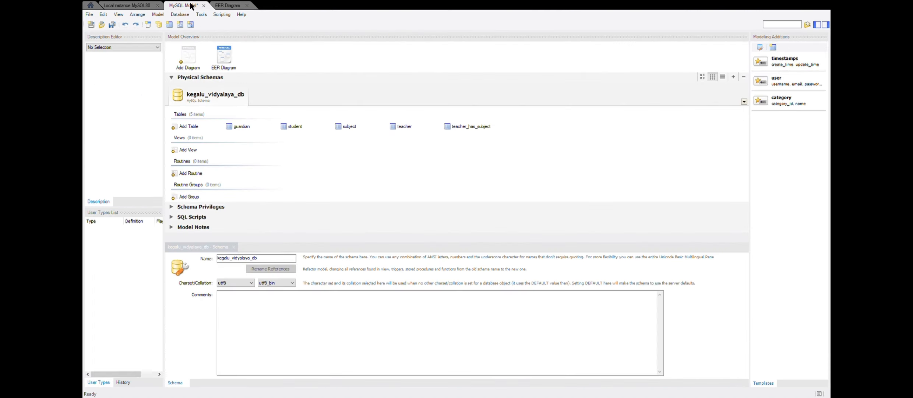
click(225, 5)
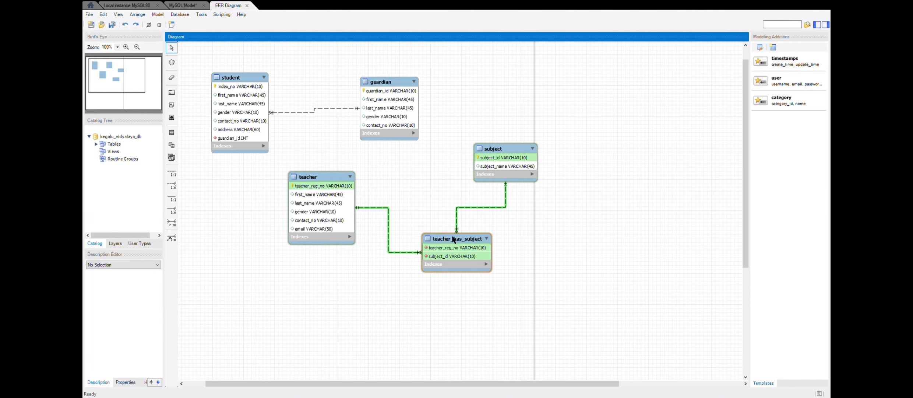